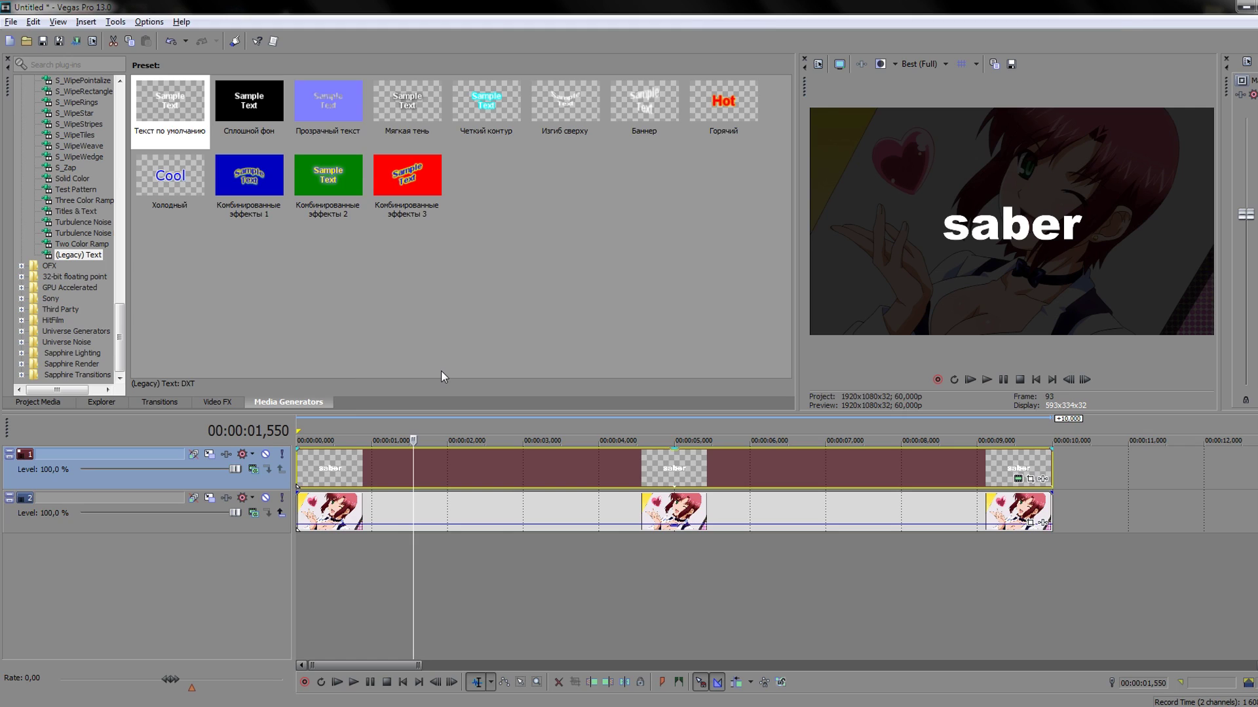
# Find the S_EdgeDetect video effect by searching for S_ed and apply its saber preset to the text clip on track 1.
pyautogui.click(226, 402)
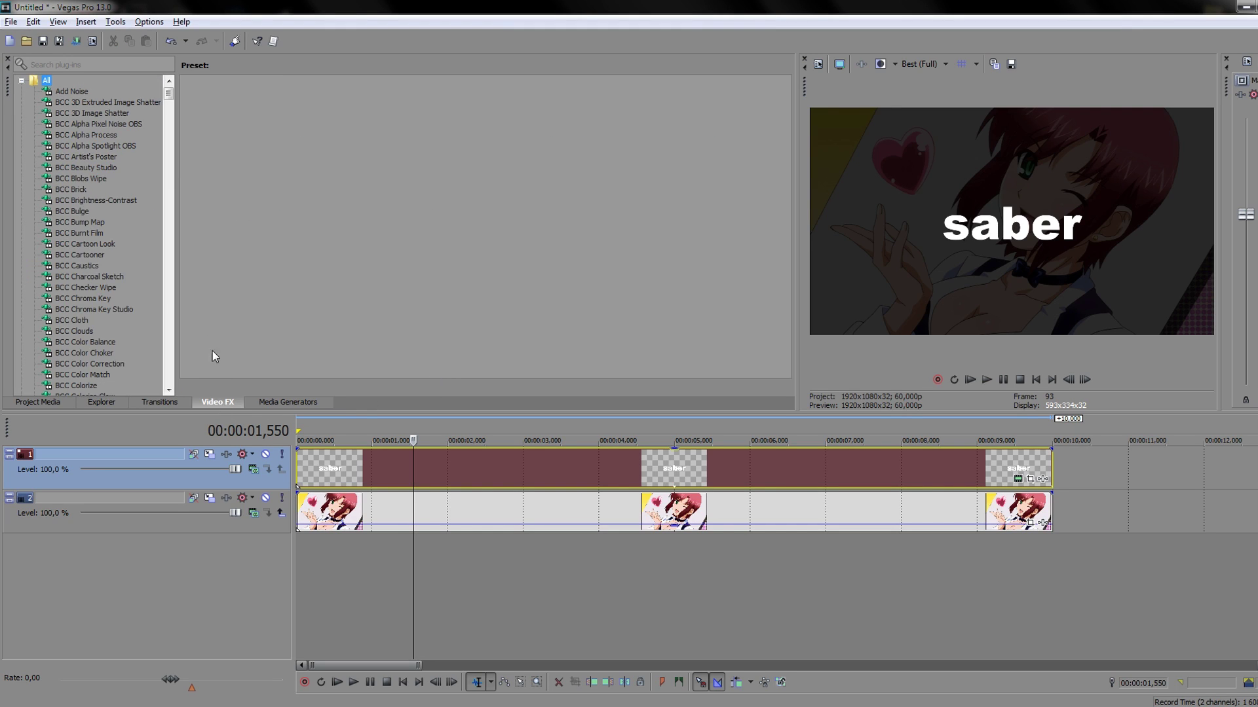
pyautogui.click(56, 64)
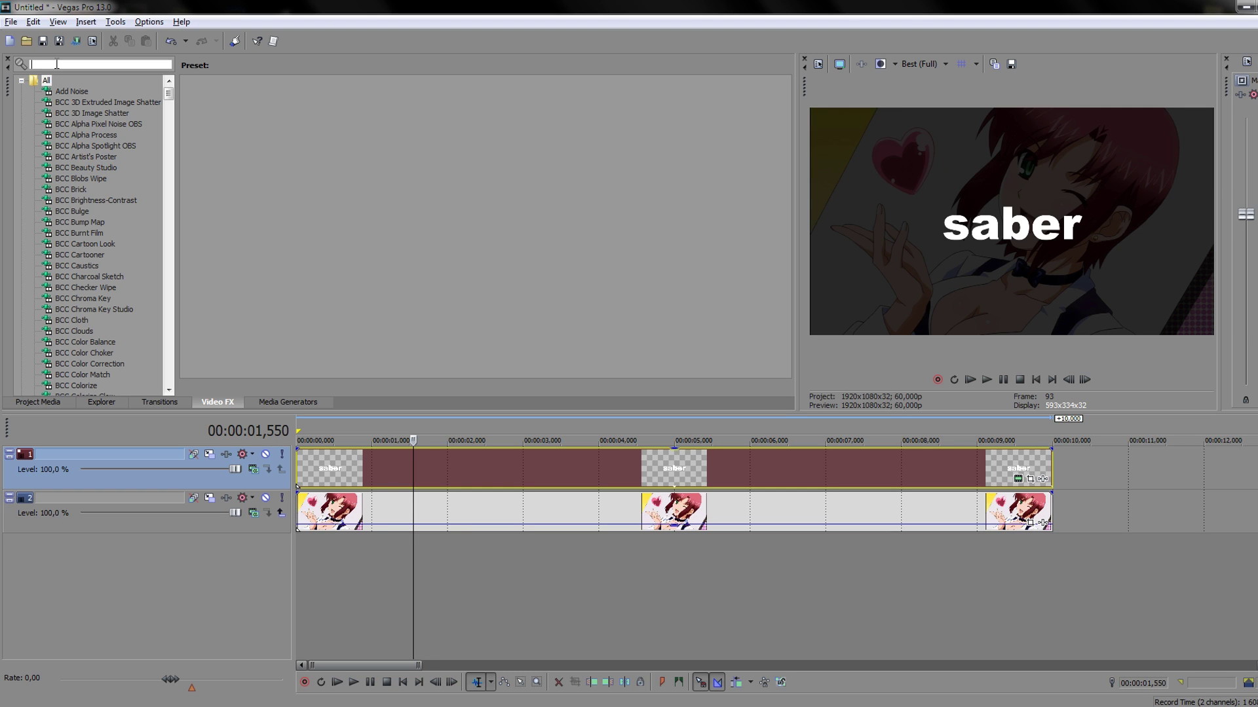
pyautogui.write('S_ed')
pyautogui.click(82, 113)
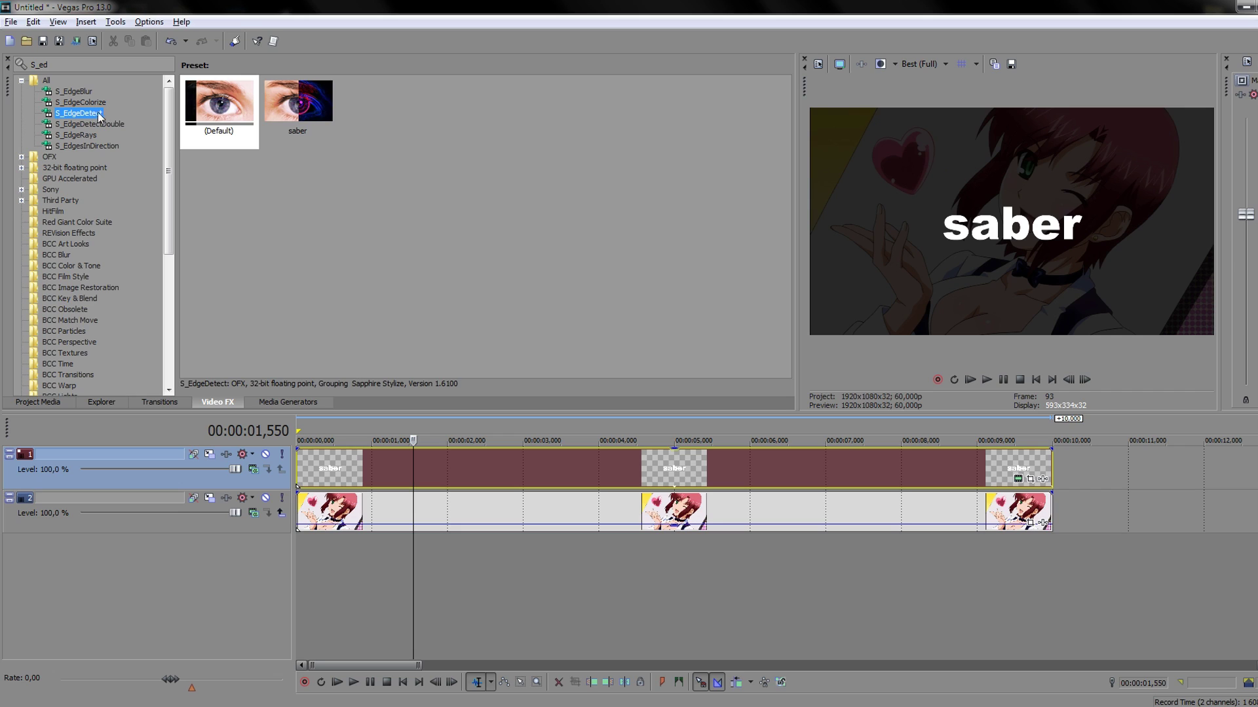
pyautogui.click(286, 137)
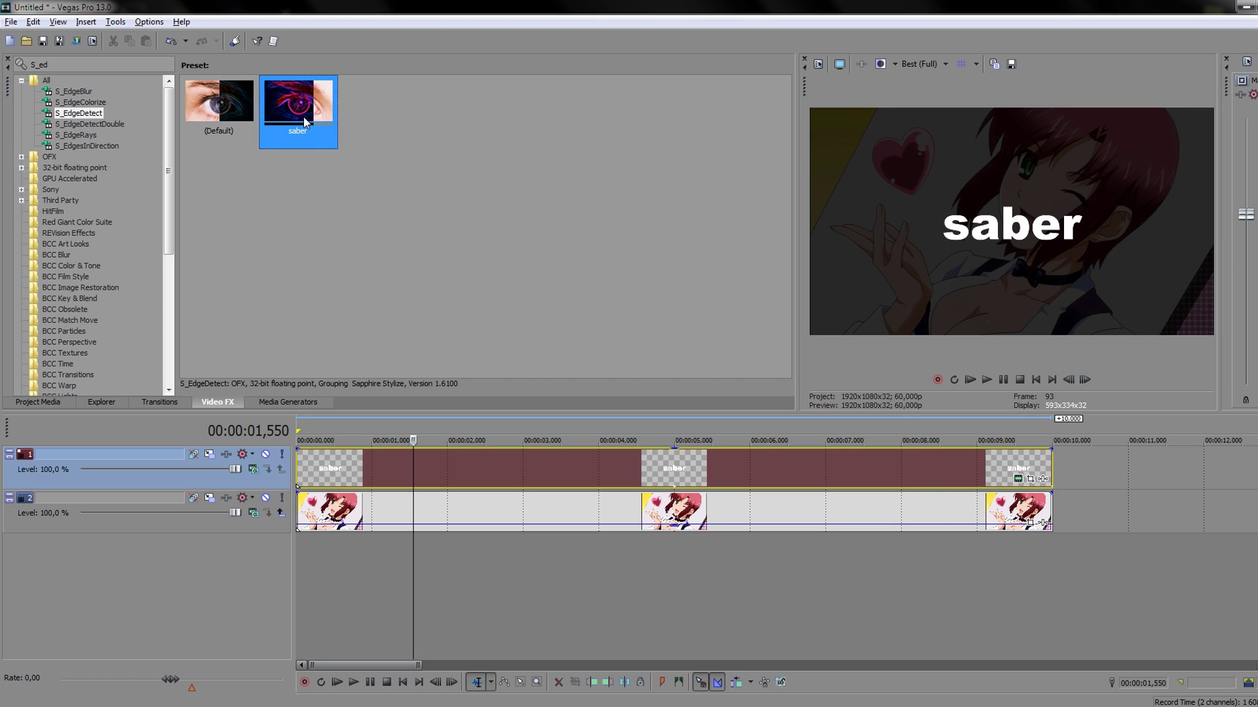
pyautogui.moveTo(304, 116); pyautogui.dragTo(493, 471)
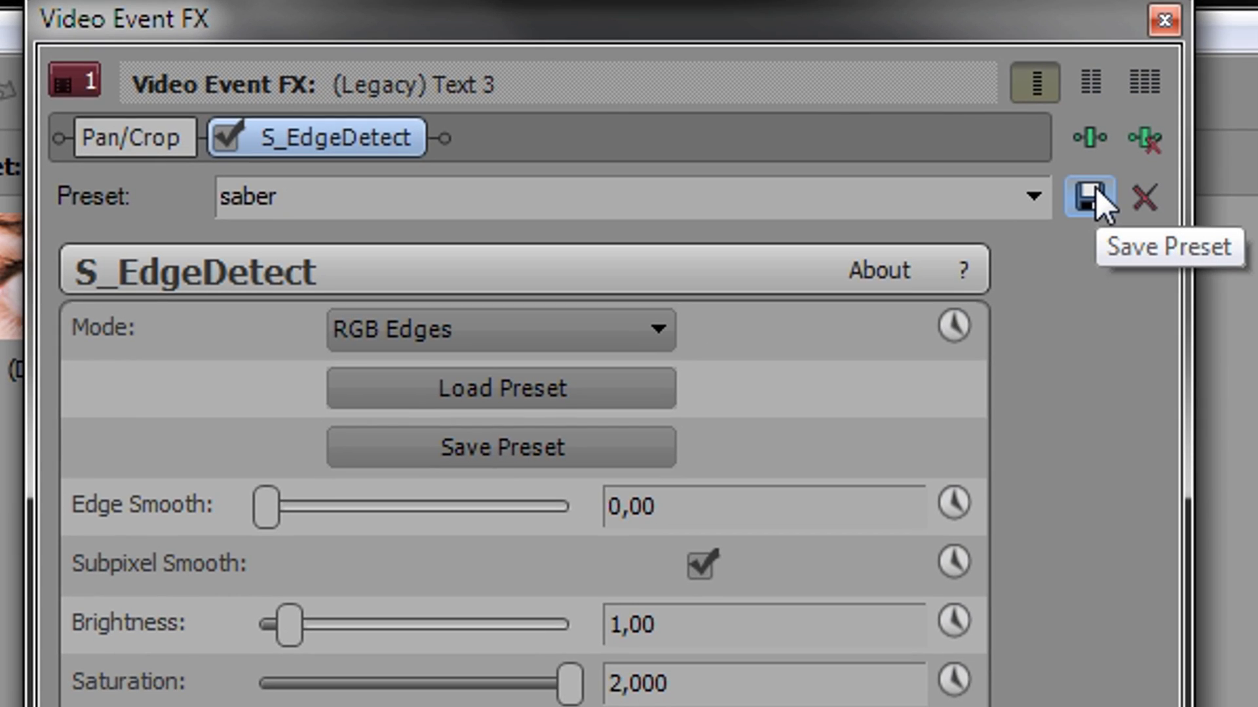
pyautogui.click(1165, 18)
pyautogui.click(320, 292)
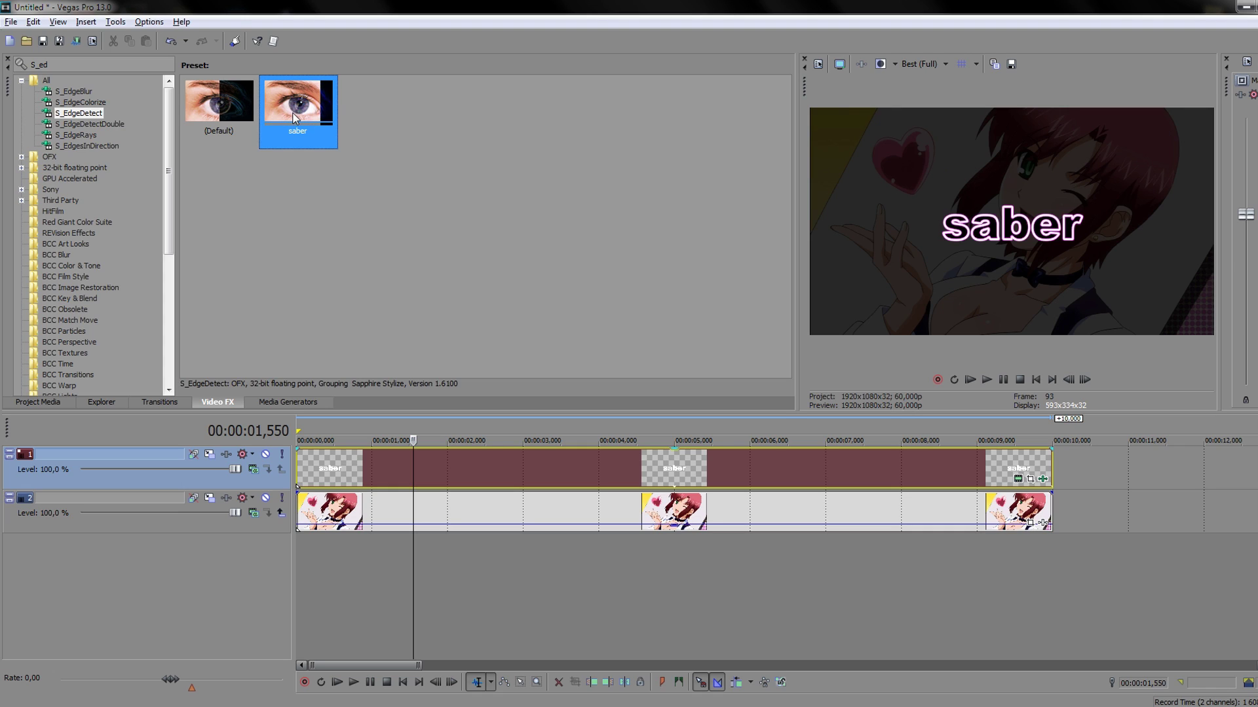
pyautogui.moveTo(307, 116); pyautogui.dragTo(420, 470)
pyautogui.hotkey('ctrl', 'z')
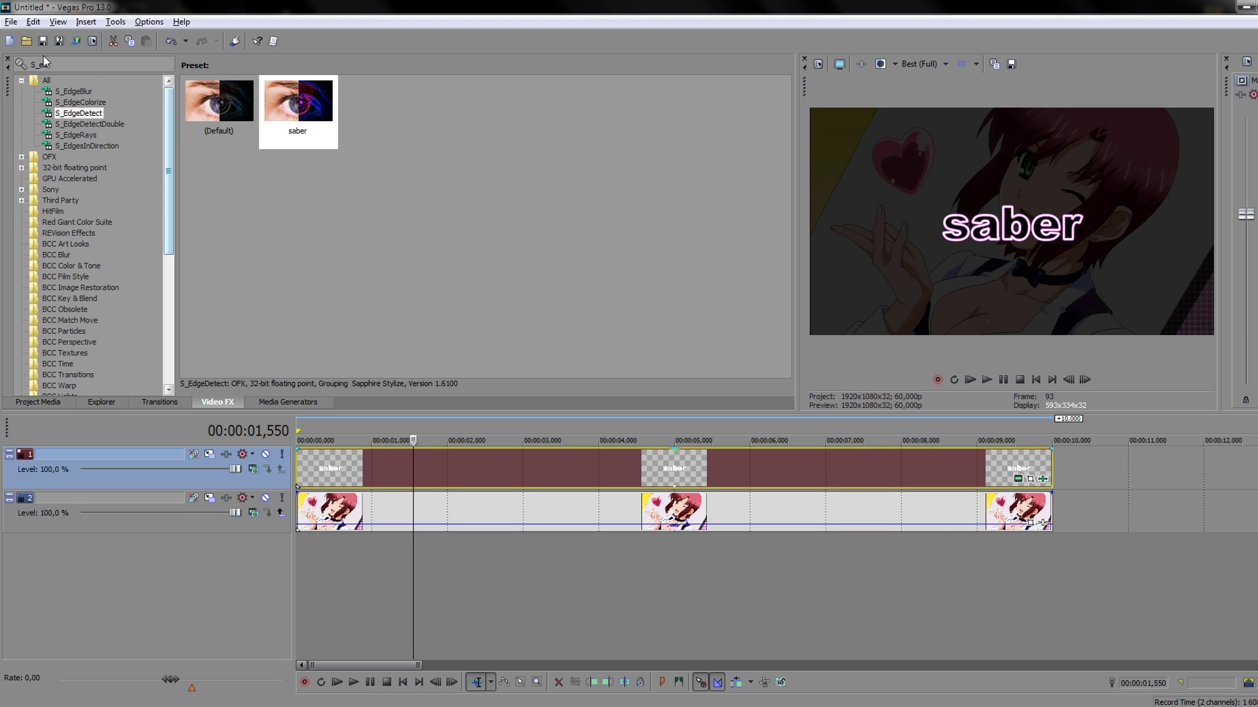
# Search the video effects for S_warp and apply the saber preset of S_WarpBubble to the text clip.
pyautogui.moveTo(48, 63); pyautogui.dragTo(3, 66)
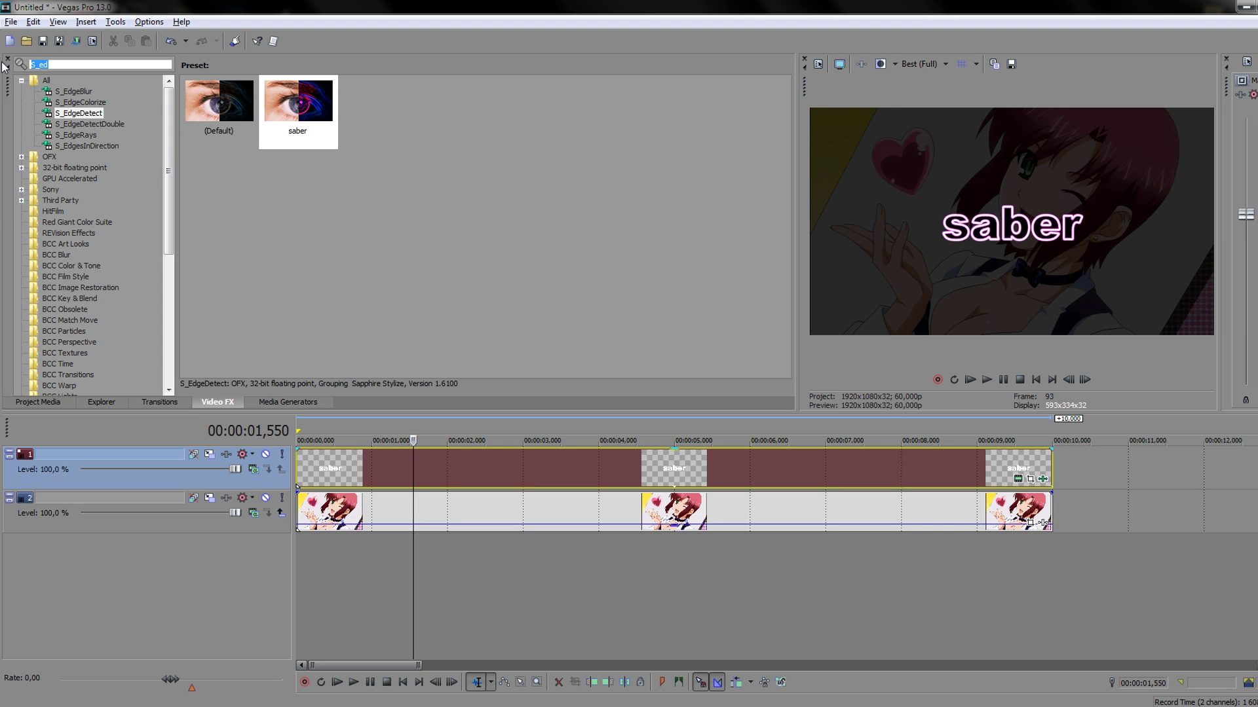
pyautogui.write('S_')
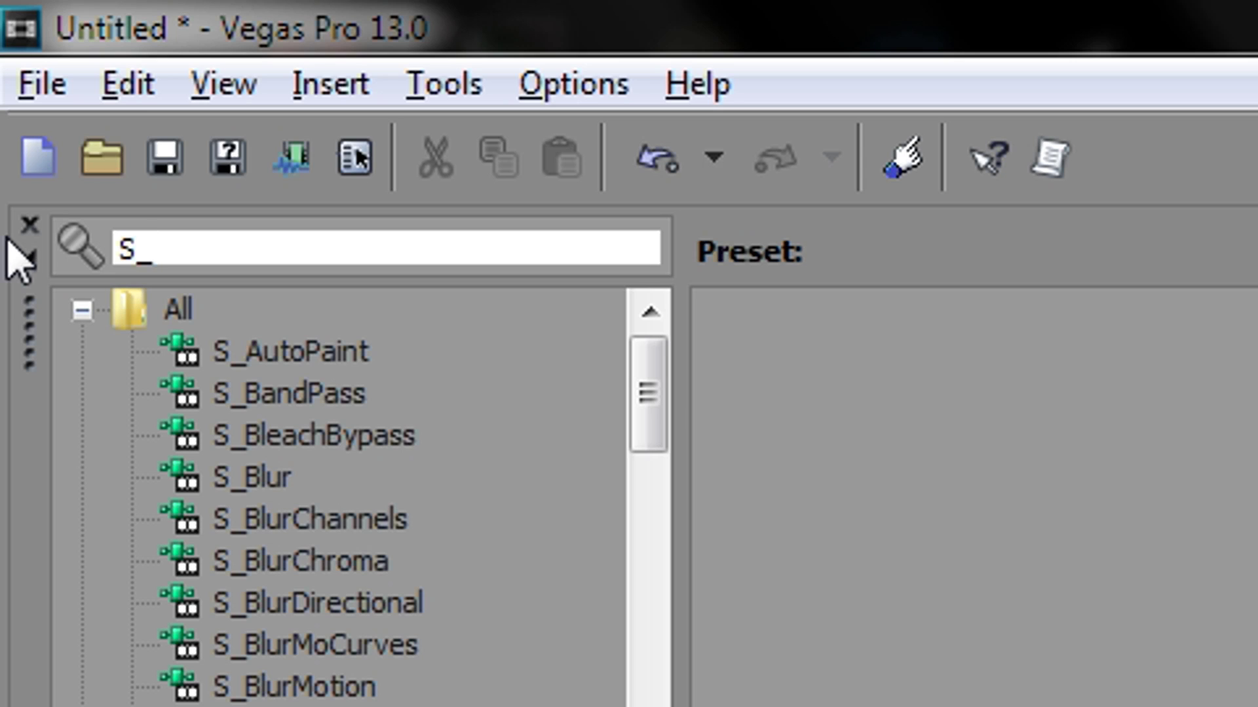
pyautogui.write('bub')
pyautogui.moveTo(234, 249); pyautogui.dragTo(154, 249)
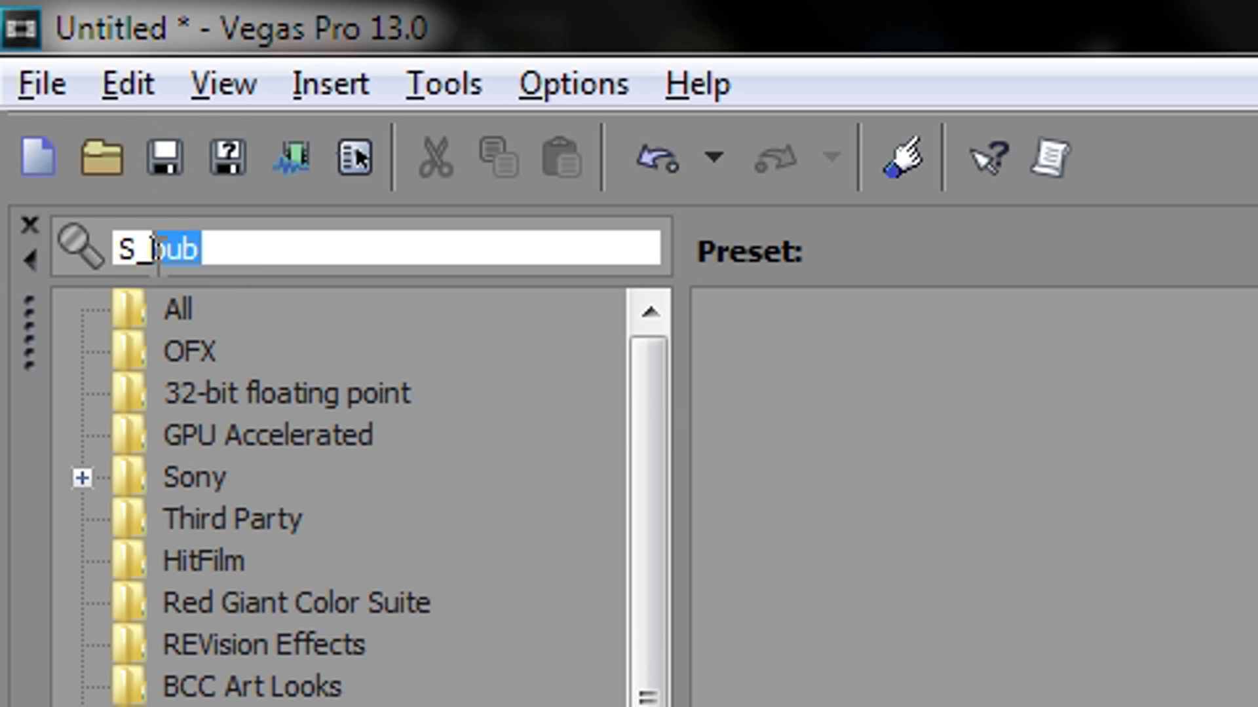
pyautogui.write('warp')
pyautogui.click(367, 350)
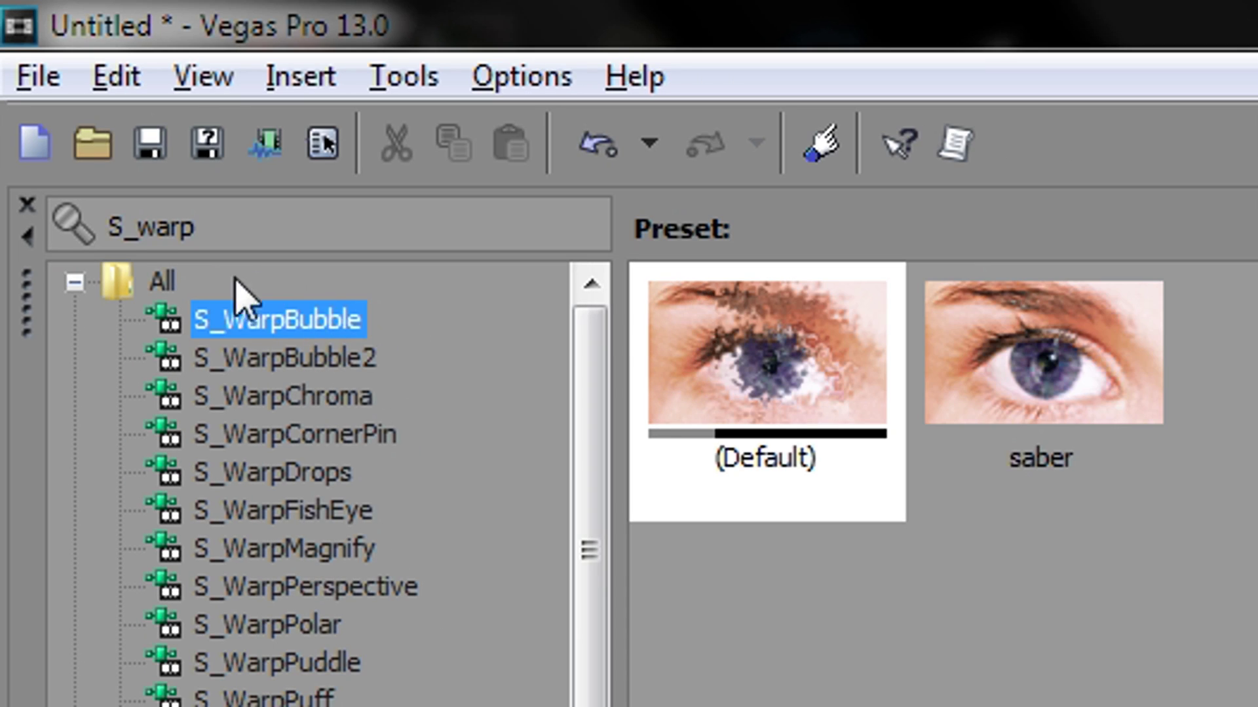
pyautogui.click(1064, 314)
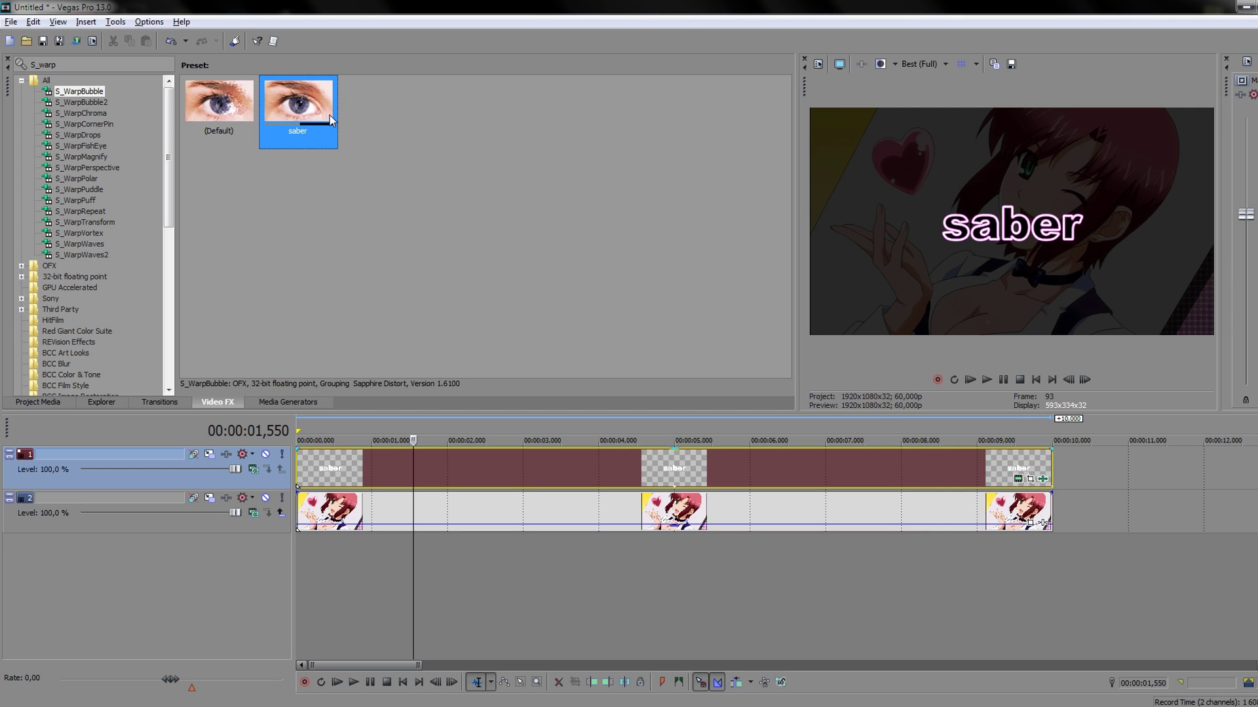
pyautogui.moveTo(331, 120); pyautogui.dragTo(489, 472)
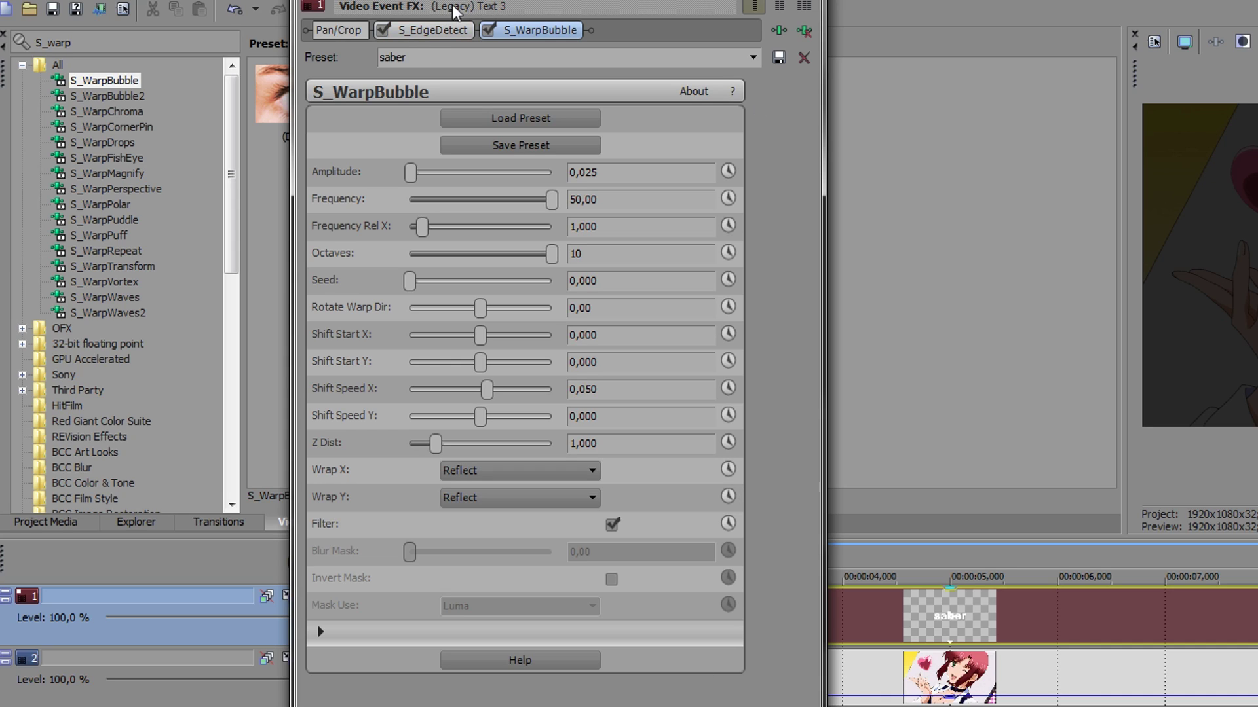
# Examine the S_WarpBubble parameter values from Amplitude down to Shift Speed Y.
pyautogui.click(615, 173)
pyautogui.press('Tab')
pyautogui.press('Tab')
pyautogui.press('Tab')
pyautogui.press('Tab')
pyautogui.press('Tab')
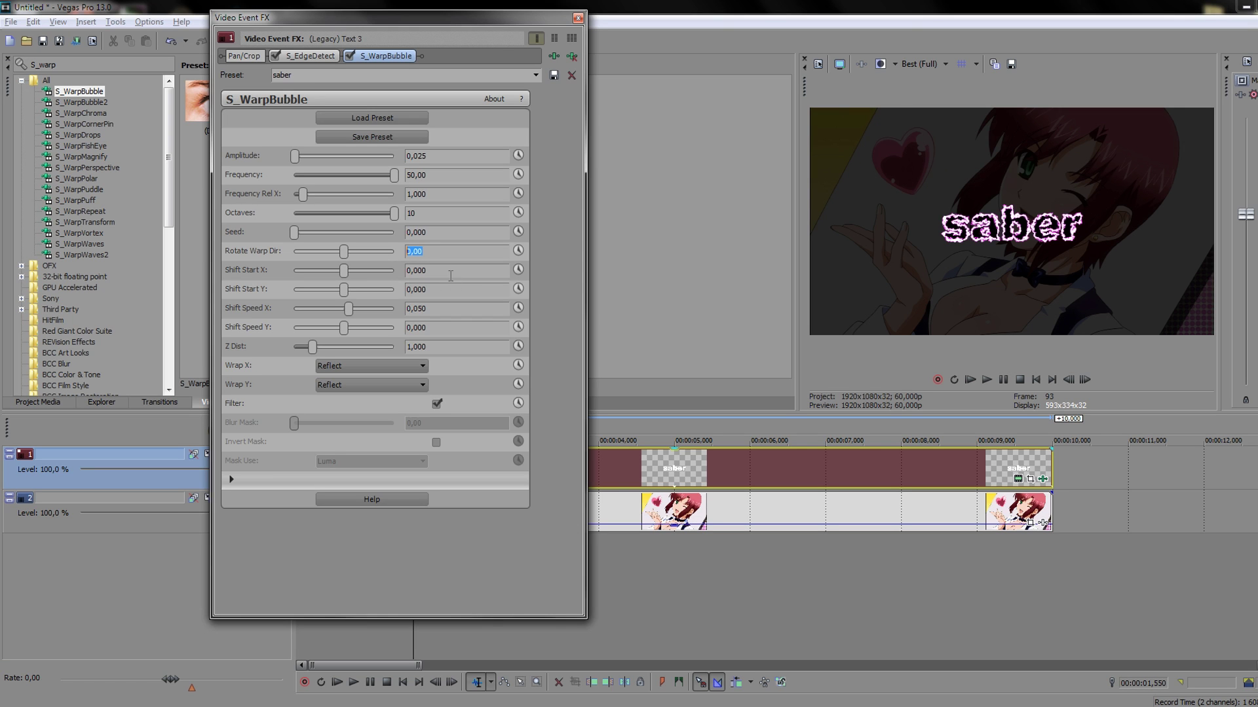
pyautogui.press('Tab')
pyautogui.press('Tab')
pyautogui.press('Tab')
pyautogui.press('Tab')
pyautogui.press('Tab')
pyautogui.click(448, 327)
# Set the video preview quality to Good (Auto).
pyautogui.click(930, 65)
pyautogui.moveTo(924, 114)
pyautogui.click(999, 115)
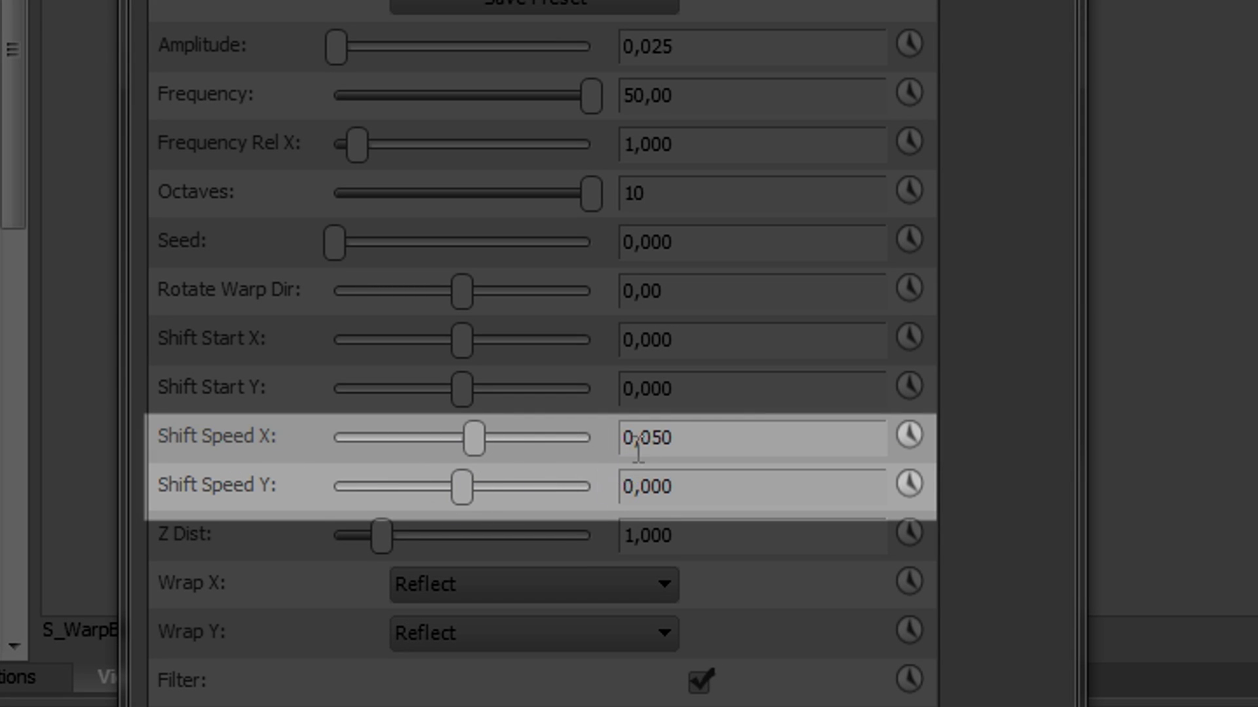
# Try Shift Speed X values of -0,050 and -0,010 in S_WarpBubble and restore it to 0,050.
pyautogui.moveTo(681, 438); pyautogui.dragTo(648, 438)
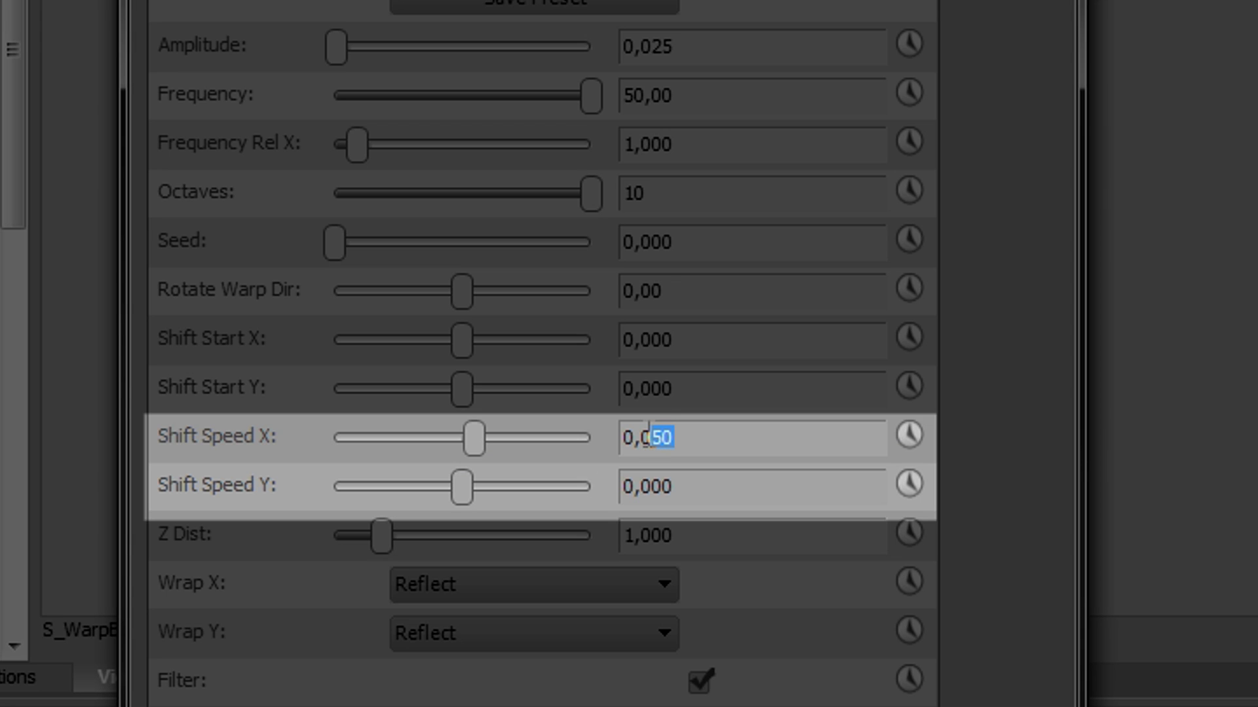
pyautogui.click(625, 438)
pyautogui.write('-')
pyautogui.press('Return')
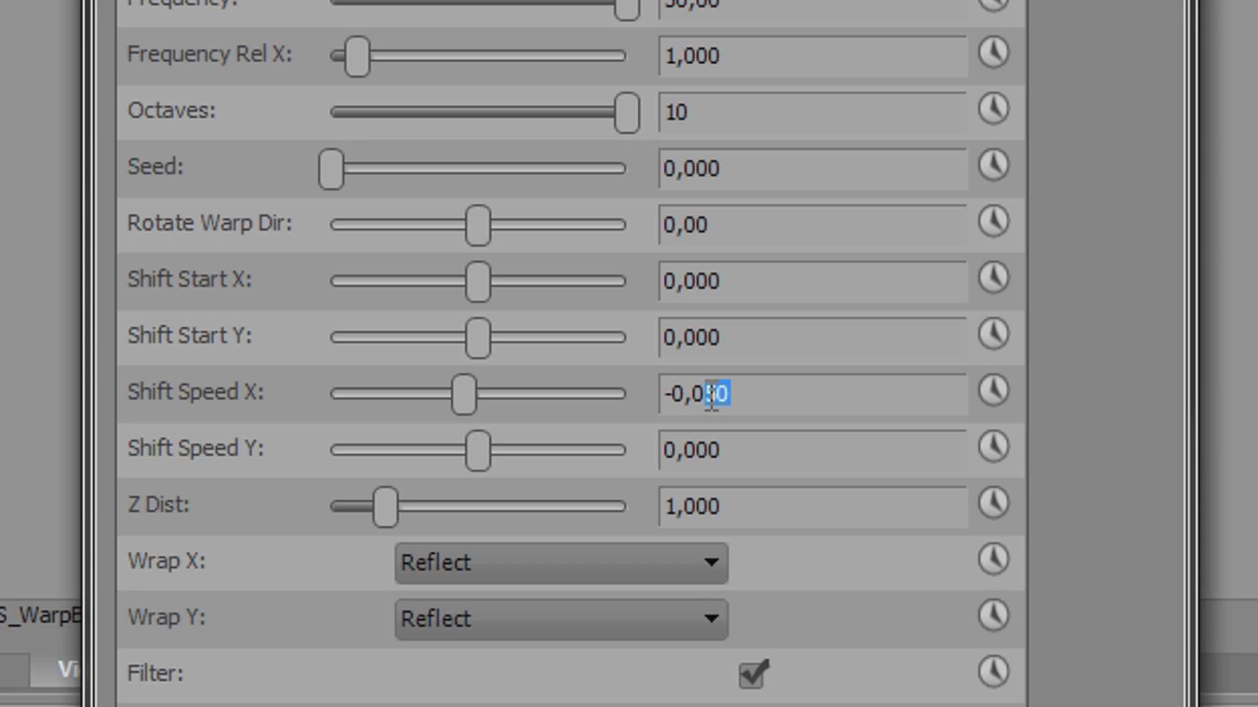
pyautogui.write('10')
pyautogui.click(762, 461)
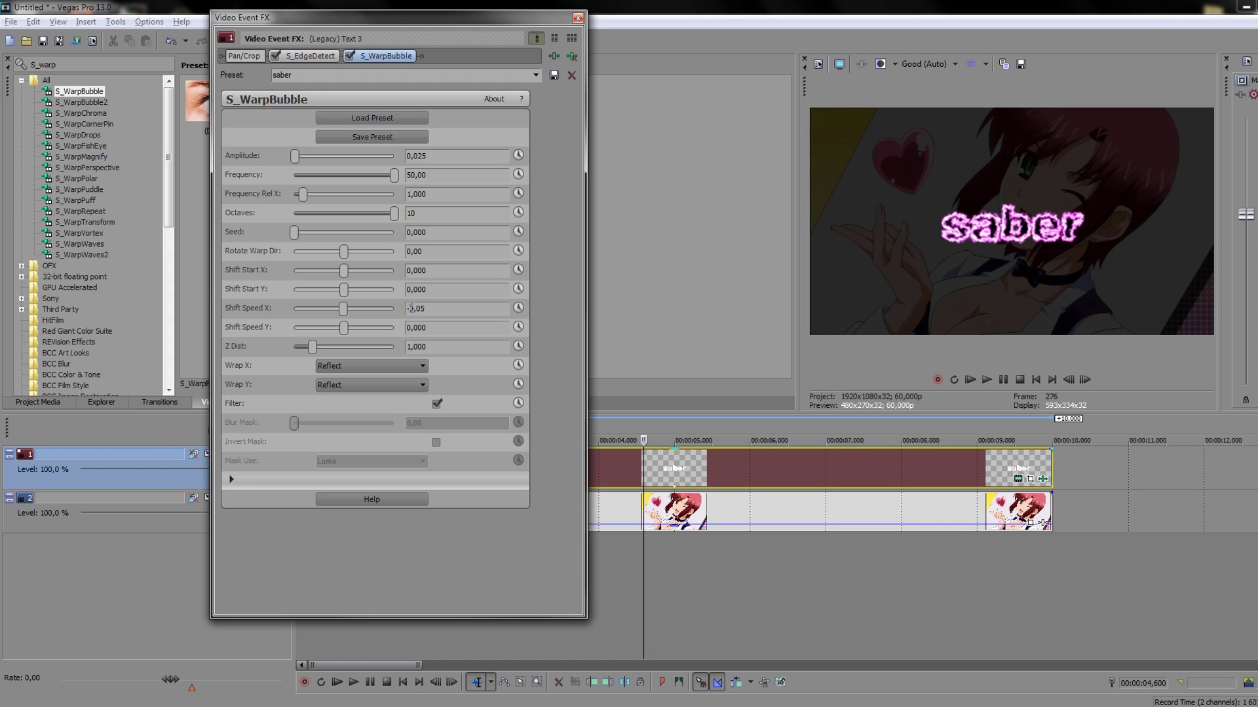
pyautogui.press('BackSpace')
pyautogui.press('Return')
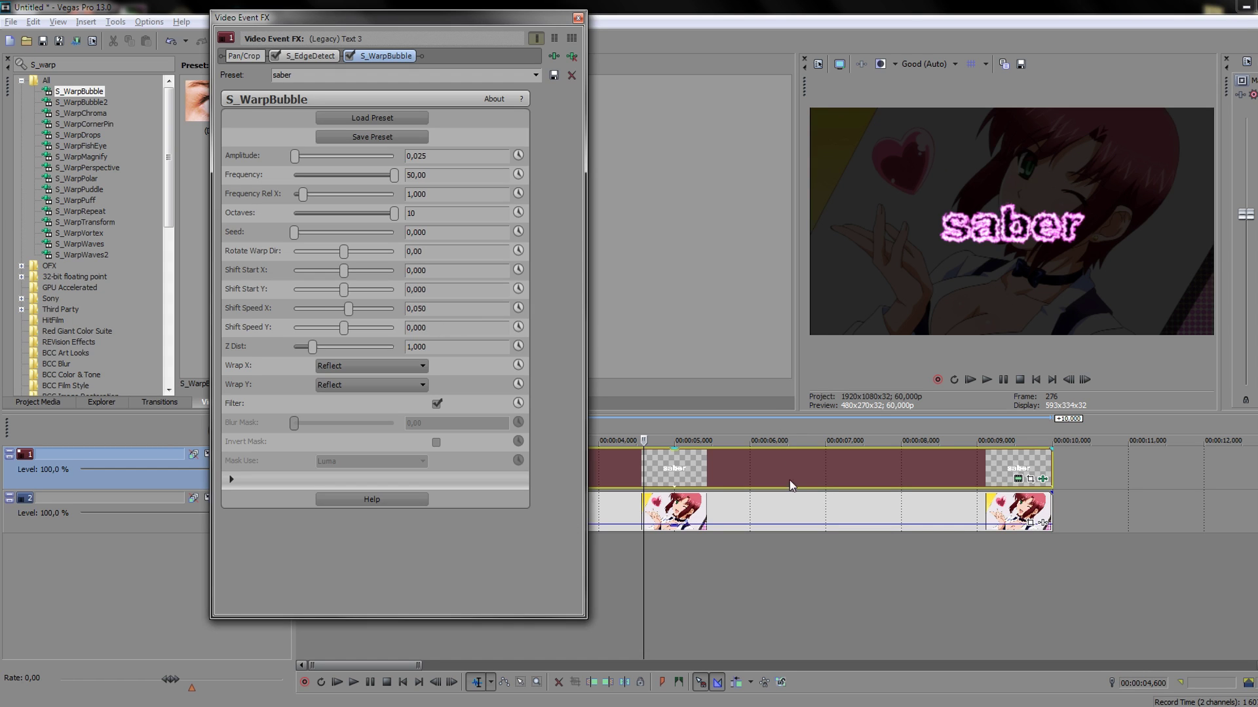
# Play the warped text animation from the clip's middle, at about 4.8 seconds, and stop playback.
pyautogui.click(662, 490)
pyautogui.press('space')
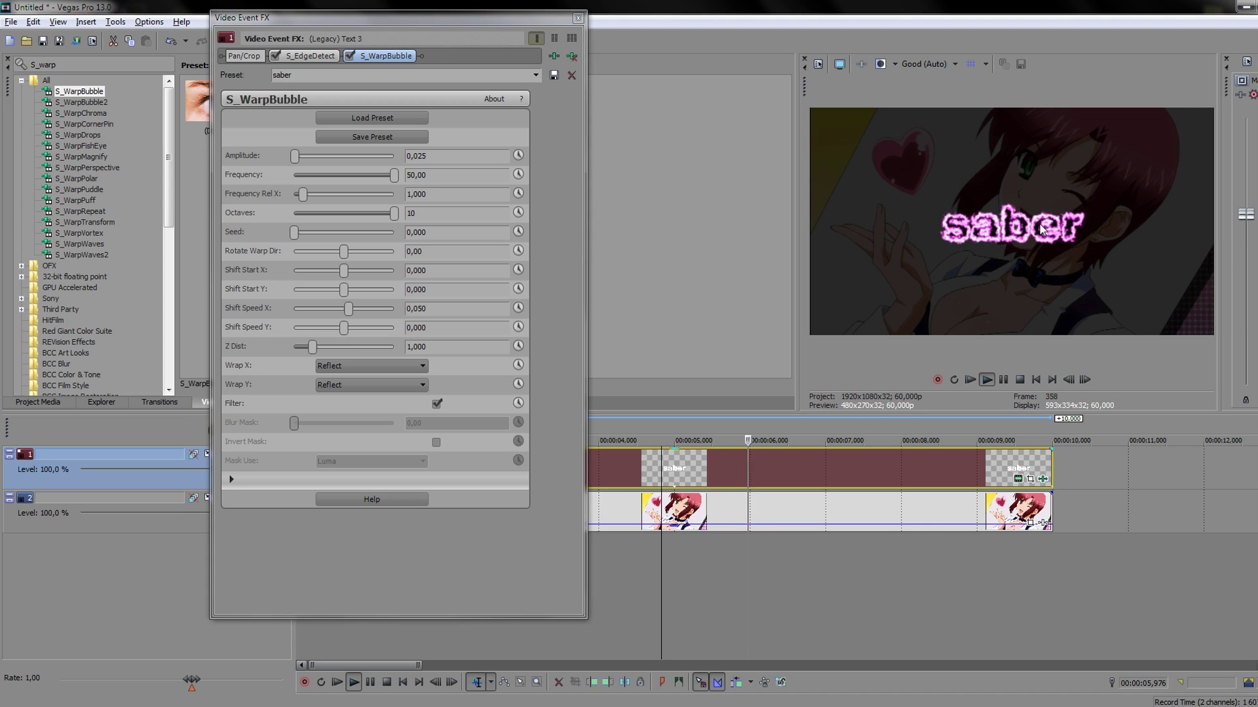
pyautogui.press('space')
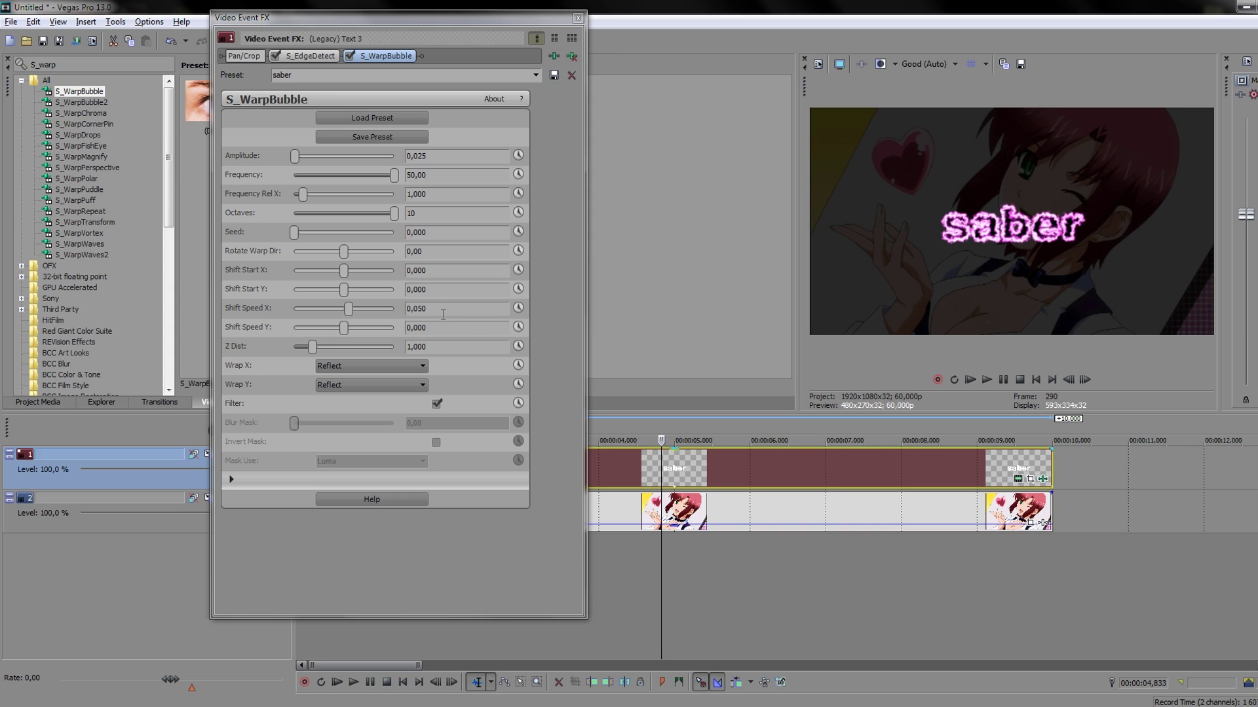
# Set Shift Speed Y to 0,050 and Shift Speed X to 0,000 in S_WarpBubble, and play back the result.
pyautogui.moveTo(341, 328); pyautogui.dragTo(344, 329)
pyautogui.doubleClick(413, 329)
pyautogui.write('50')
pyautogui.doubleClick(423, 309)
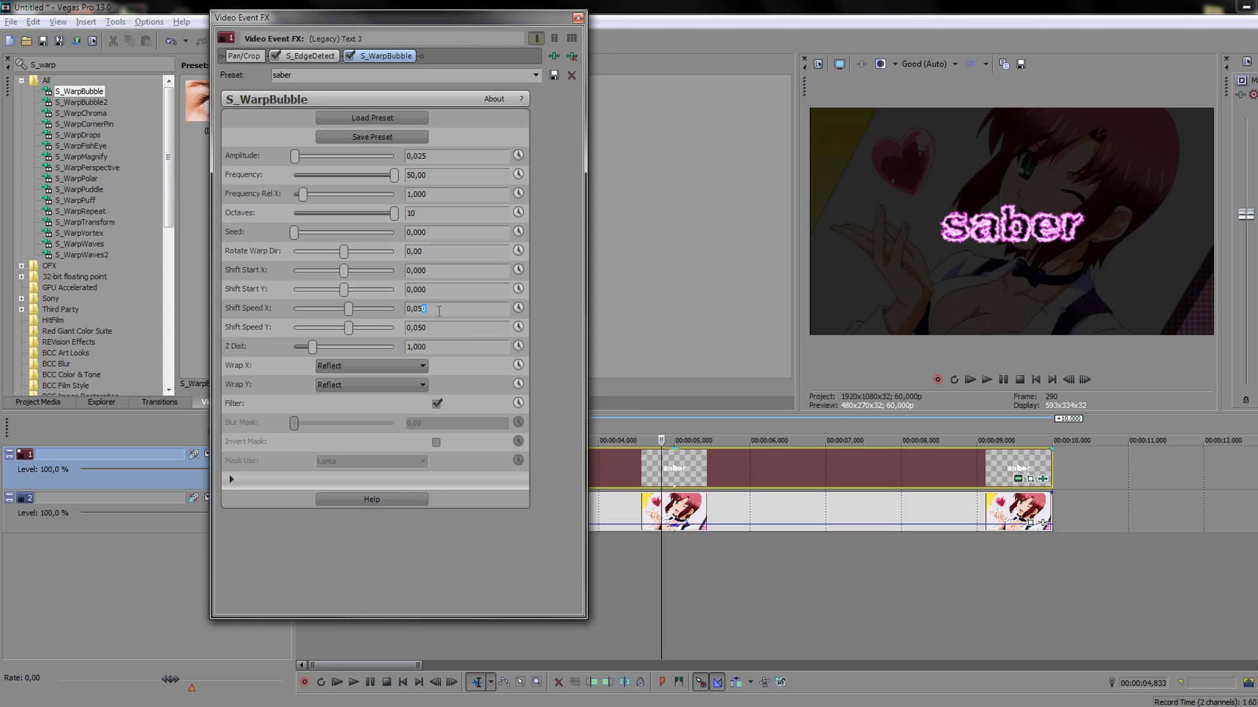
pyautogui.press('BackSpace')
pyautogui.press('BackSpace')
pyautogui.press('Return')
pyautogui.click(786, 398)
pyautogui.press('space')
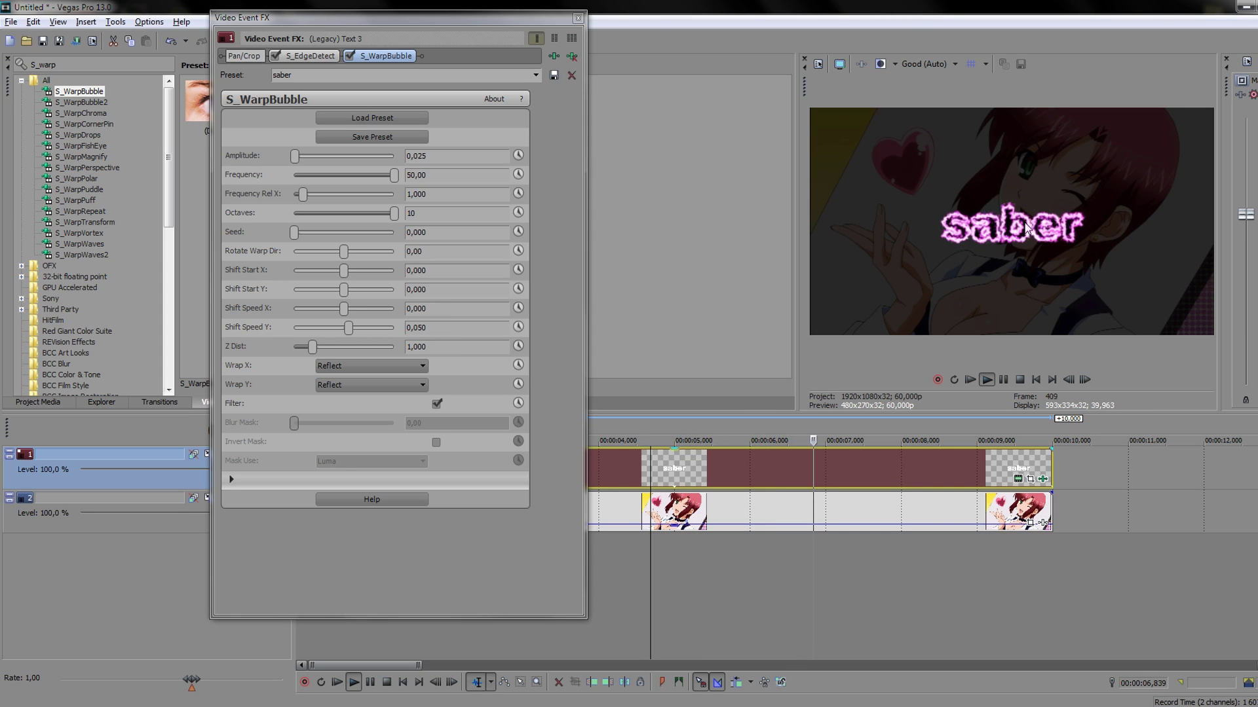
pyautogui.press('space')
# Return Shift Speed Y to 0,000 and Shift Speed X to 0,050, and close the effect settings.
pyautogui.doubleClick(419, 327)
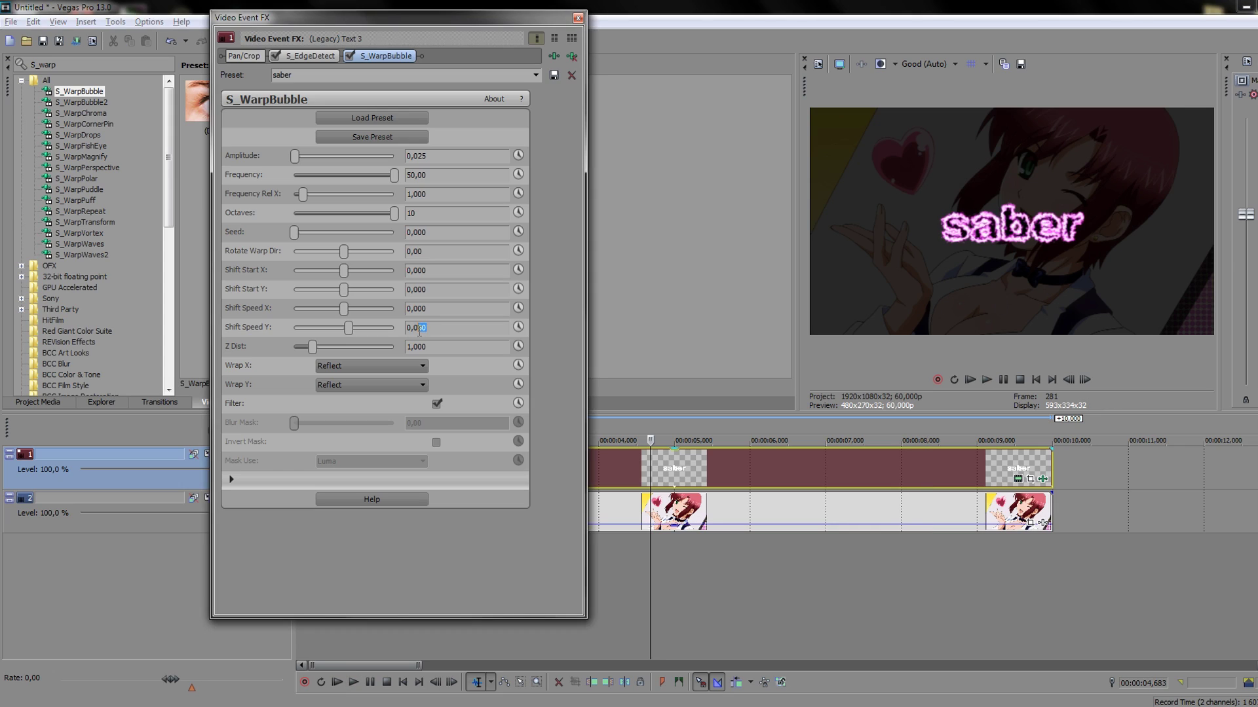
pyautogui.press('BackSpace')
pyautogui.click(424, 308)
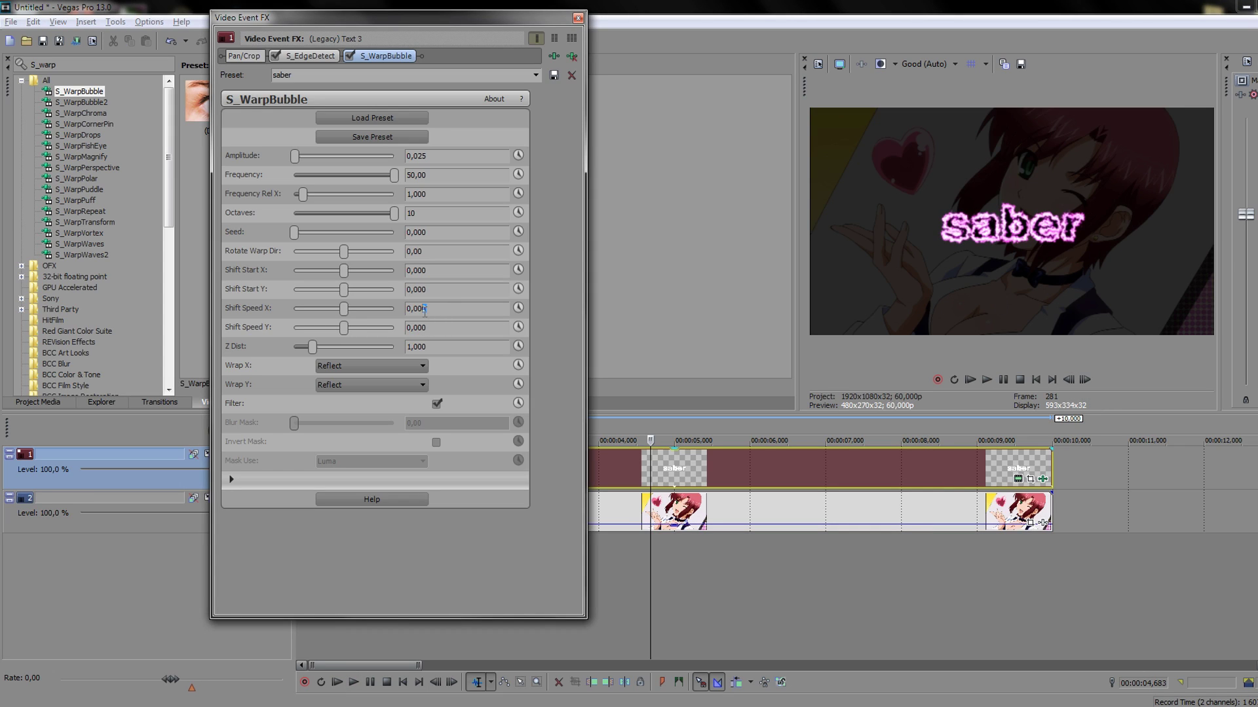
pyautogui.write('50')
pyautogui.click(428, 328)
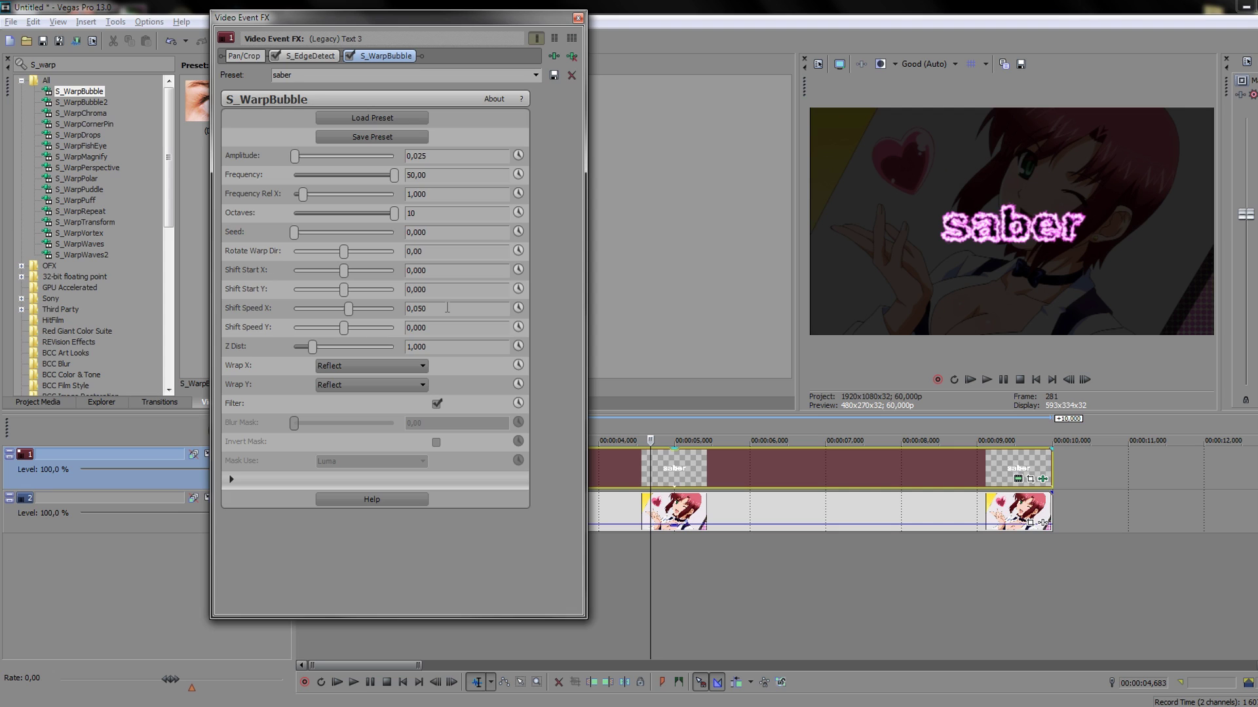
pyautogui.click(577, 18)
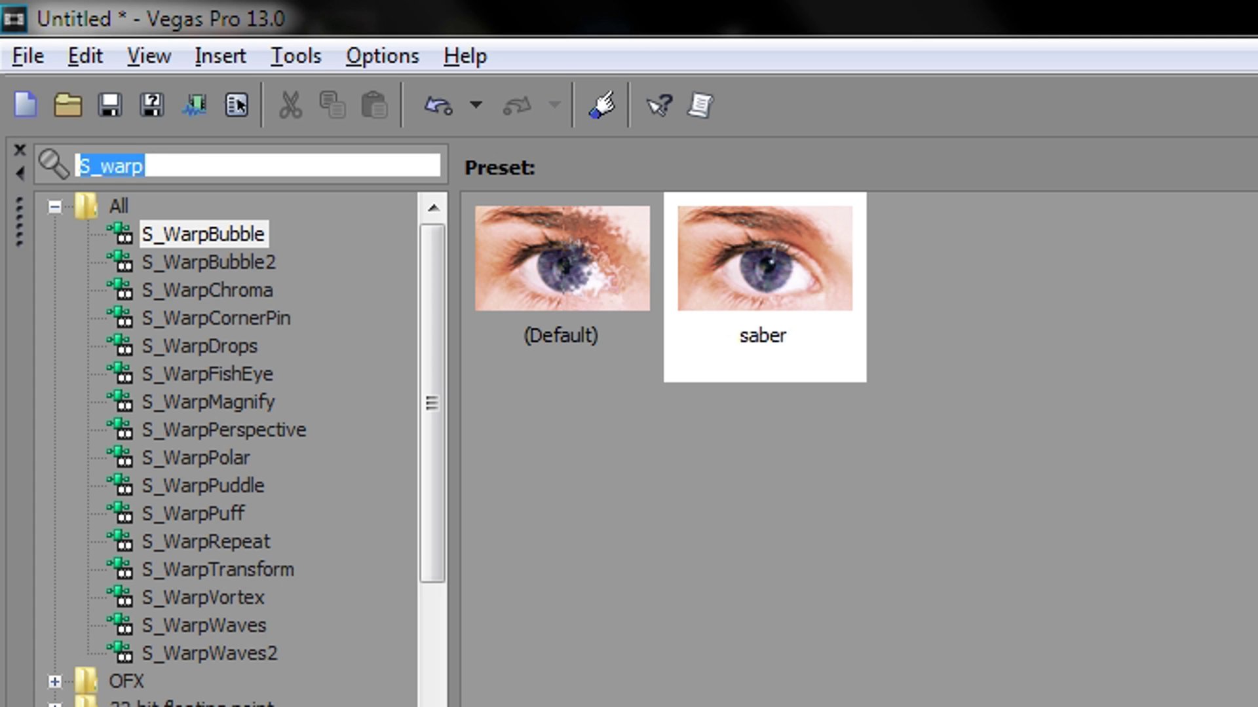
# Search the video effects for S_glow and apply the saber preset of S_Glow to the text clip.
pyautogui.write('S_glo')
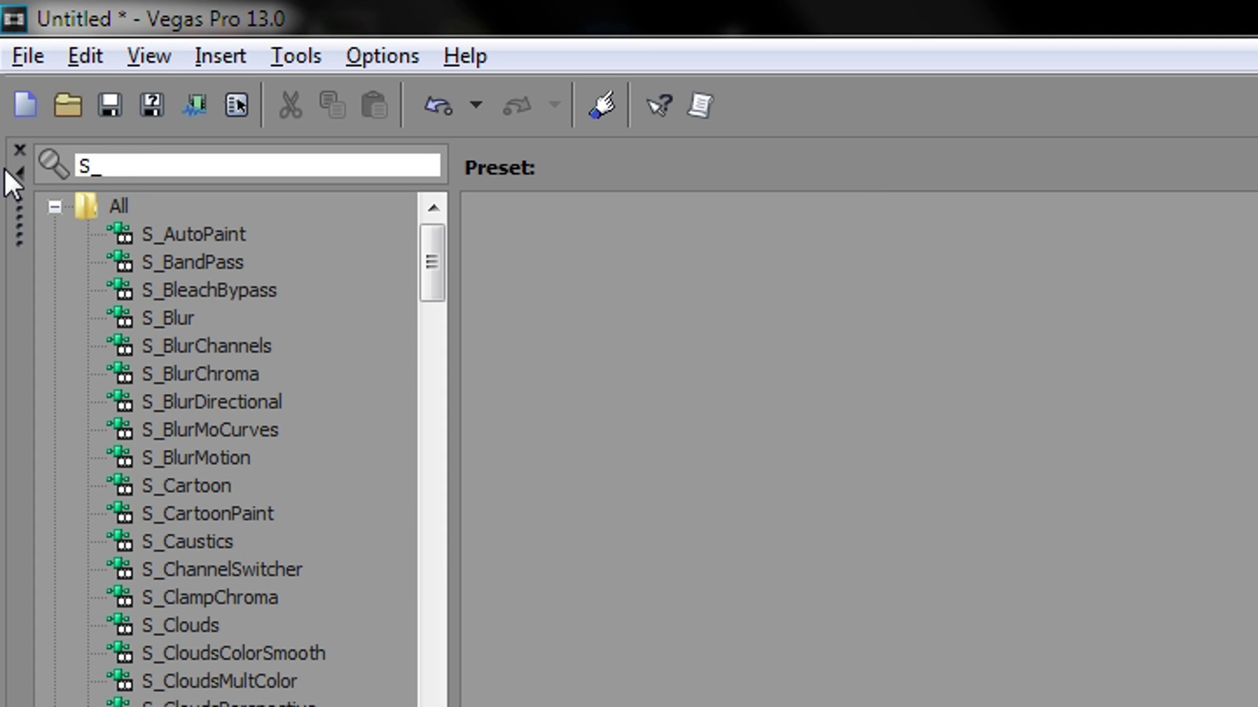
pyautogui.write('w')
pyautogui.click(203, 244)
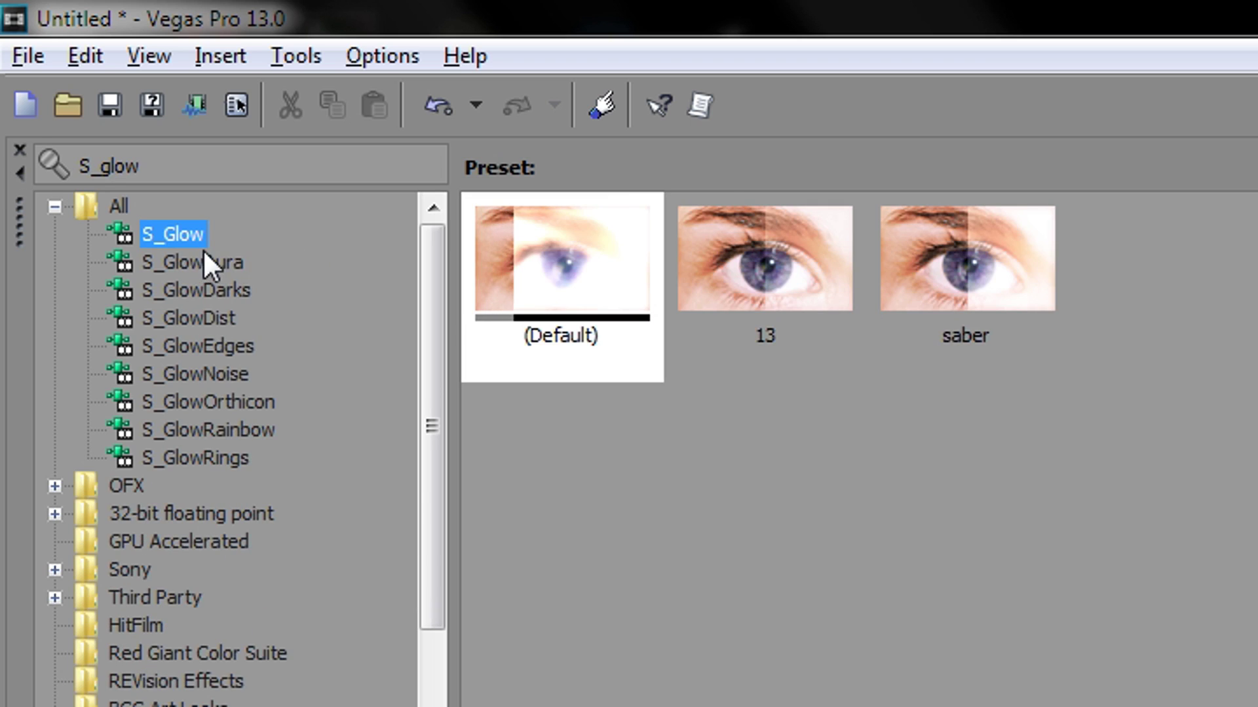
pyautogui.click(969, 266)
pyautogui.moveTo(376, 131); pyautogui.dragTo(395, 473)
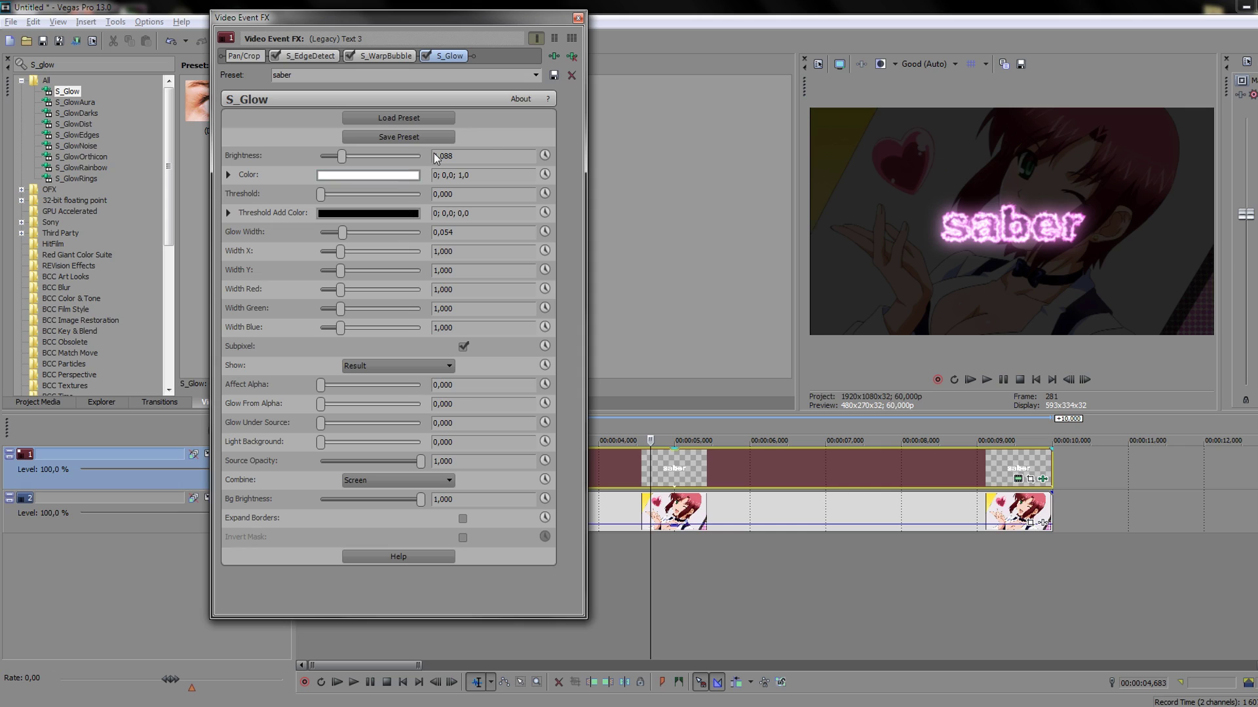
# Examine the S_Glow parameter values, starting from Brightness.
pyautogui.doubleClick(488, 156)
pyautogui.press('Tab')
pyautogui.press('Tab')
pyautogui.press('Tab')
pyautogui.press('Tab')
pyautogui.press('Tab')
pyautogui.press('Tab')
# Set the preview quality to Best (Full), and compare the text with S_WarpBubble switched off and on again.
pyautogui.click(955, 64)
pyautogui.click(962, 128)
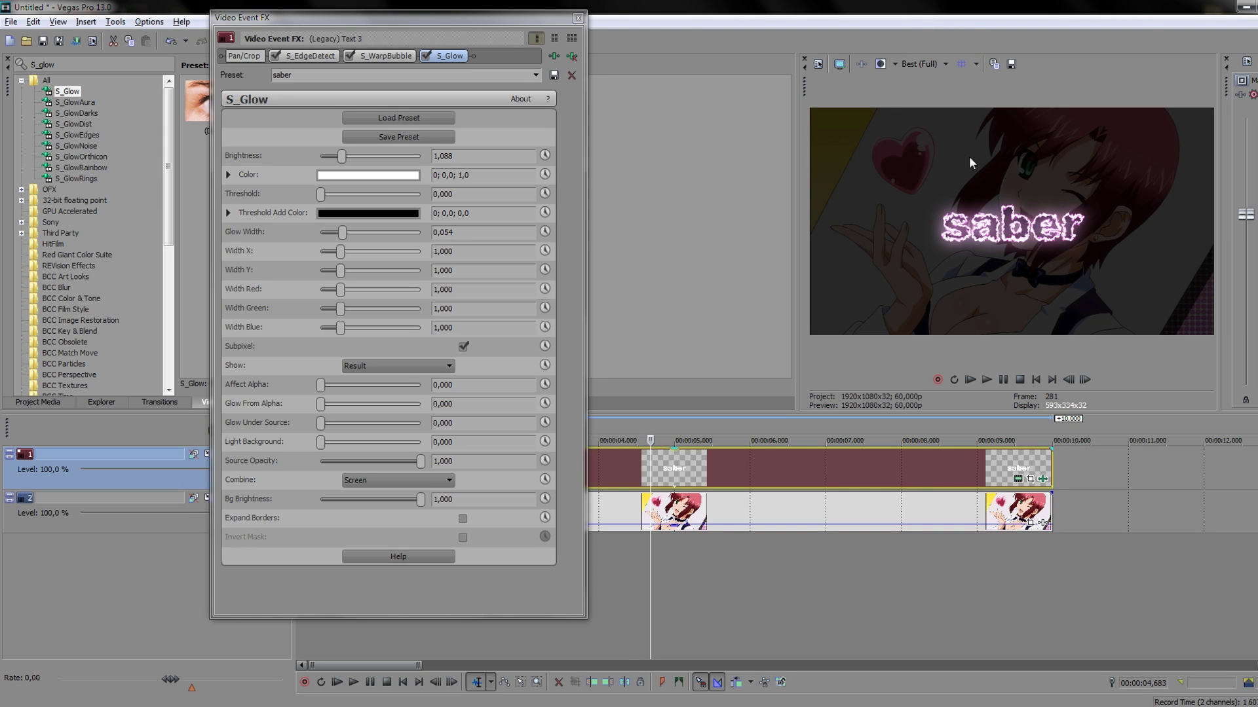
pyautogui.click(349, 56)
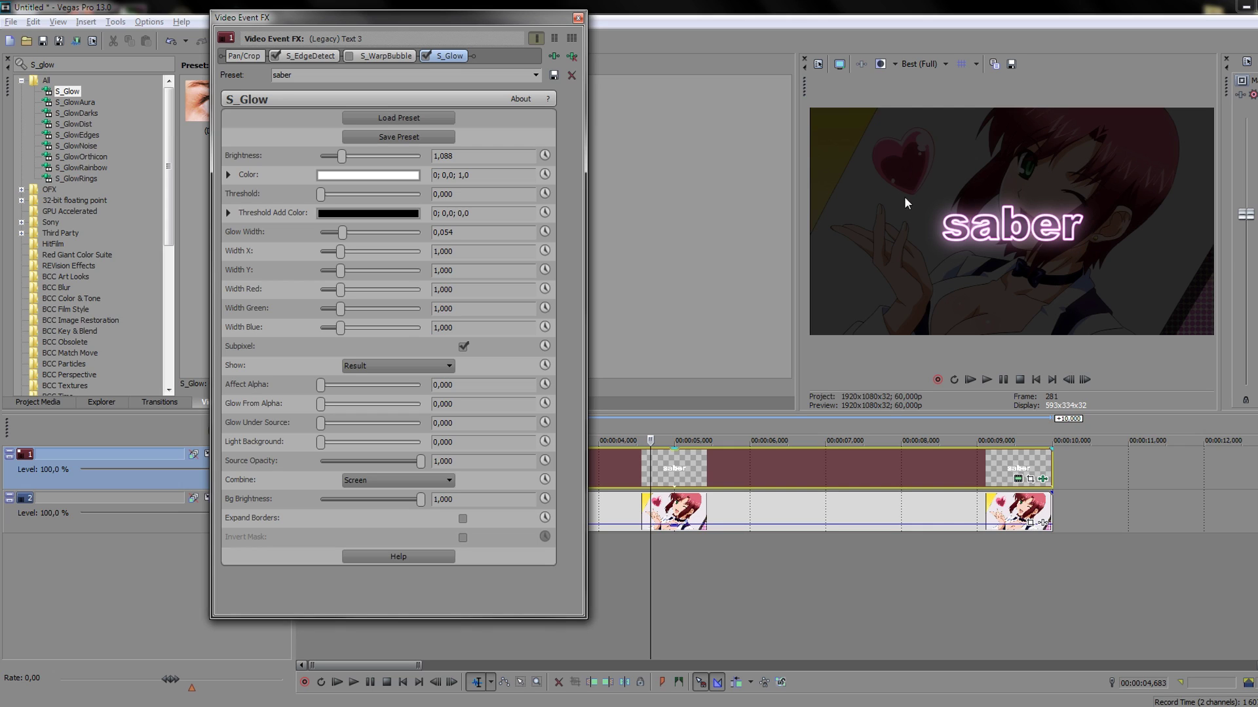
pyautogui.click(349, 56)
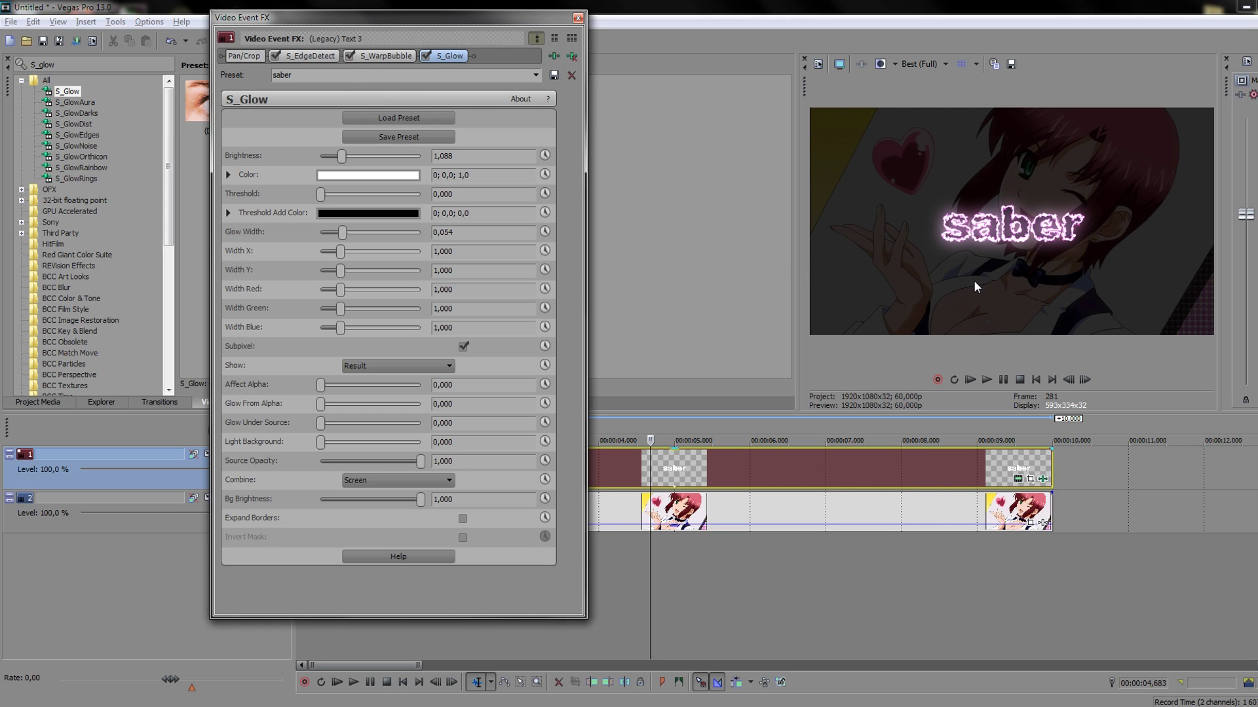
pyautogui.click(578, 18)
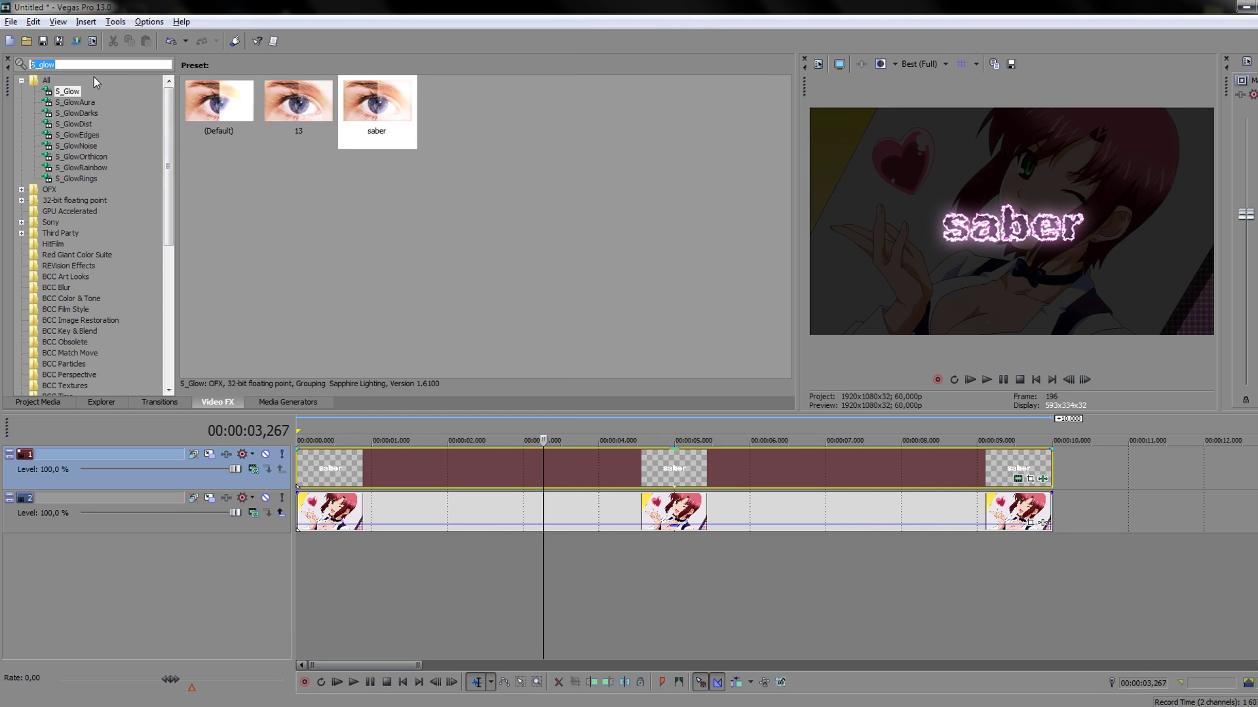
# Clear the effect search and tighten the text clip's pan/crop frame around the word saber to enlarge it.
pyautogui.press('BackSpace')
pyautogui.click(1030, 479)
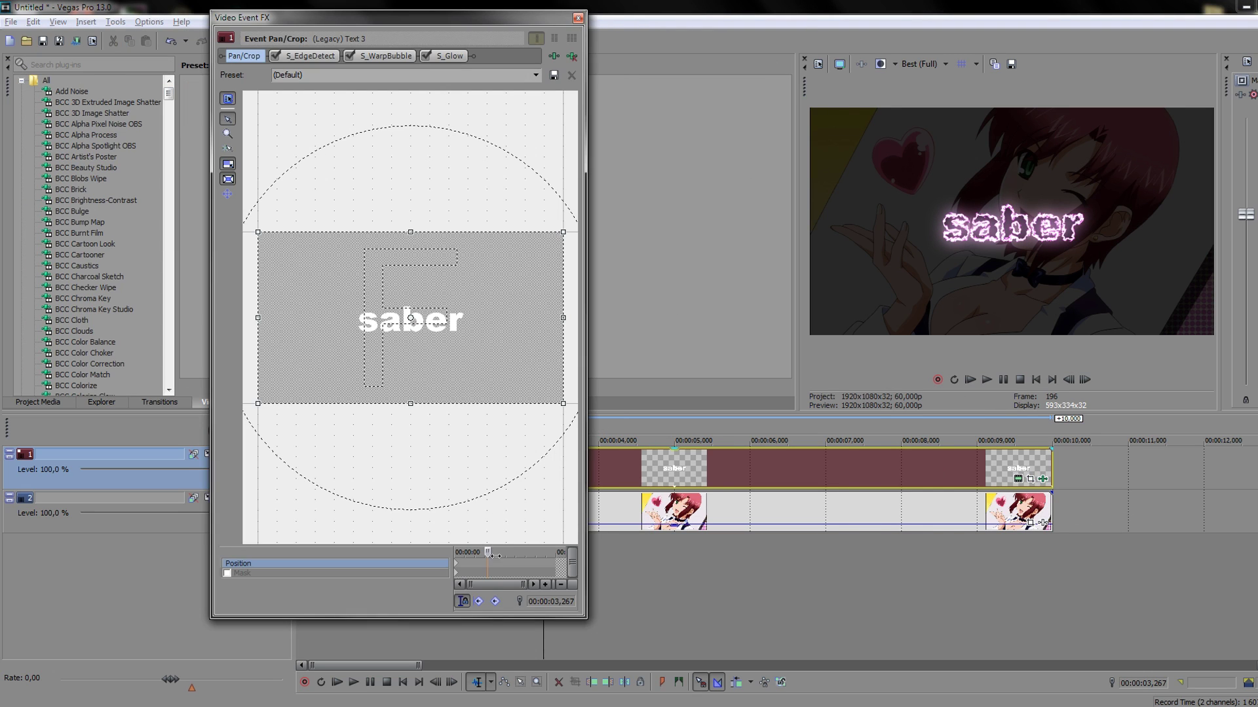
pyautogui.click(472, 567)
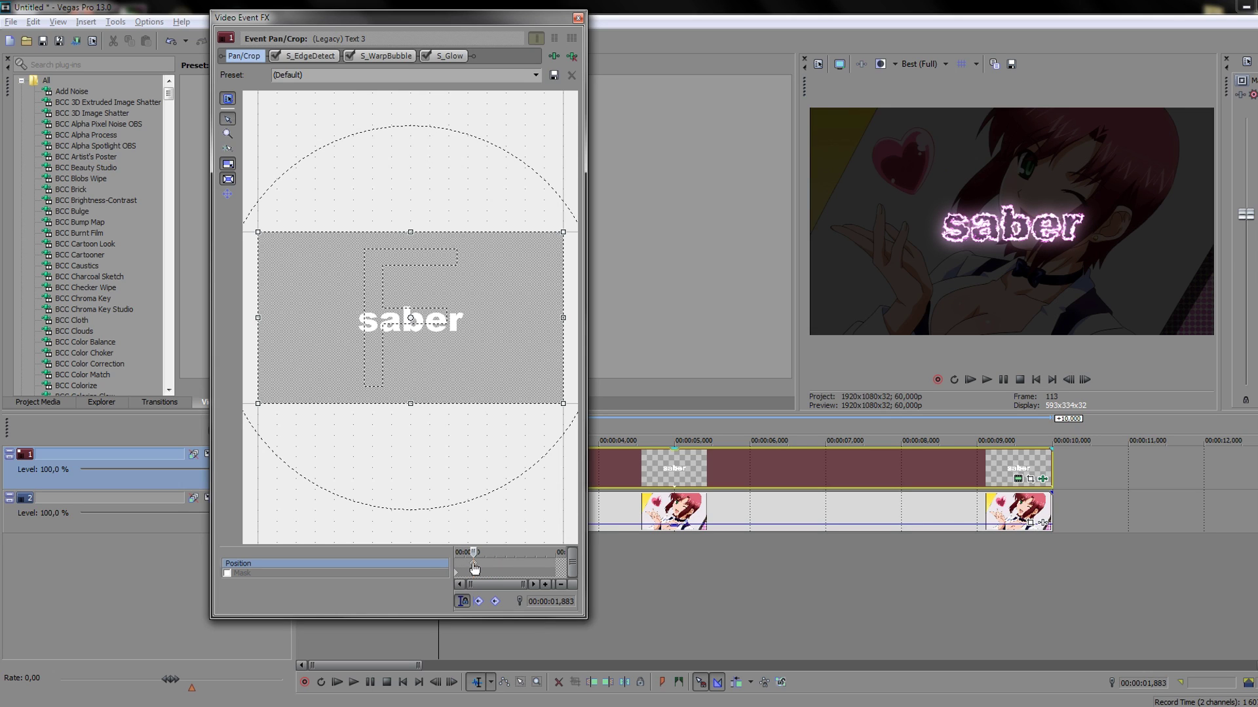
pyautogui.moveTo(562, 233); pyautogui.dragTo(468, 286)
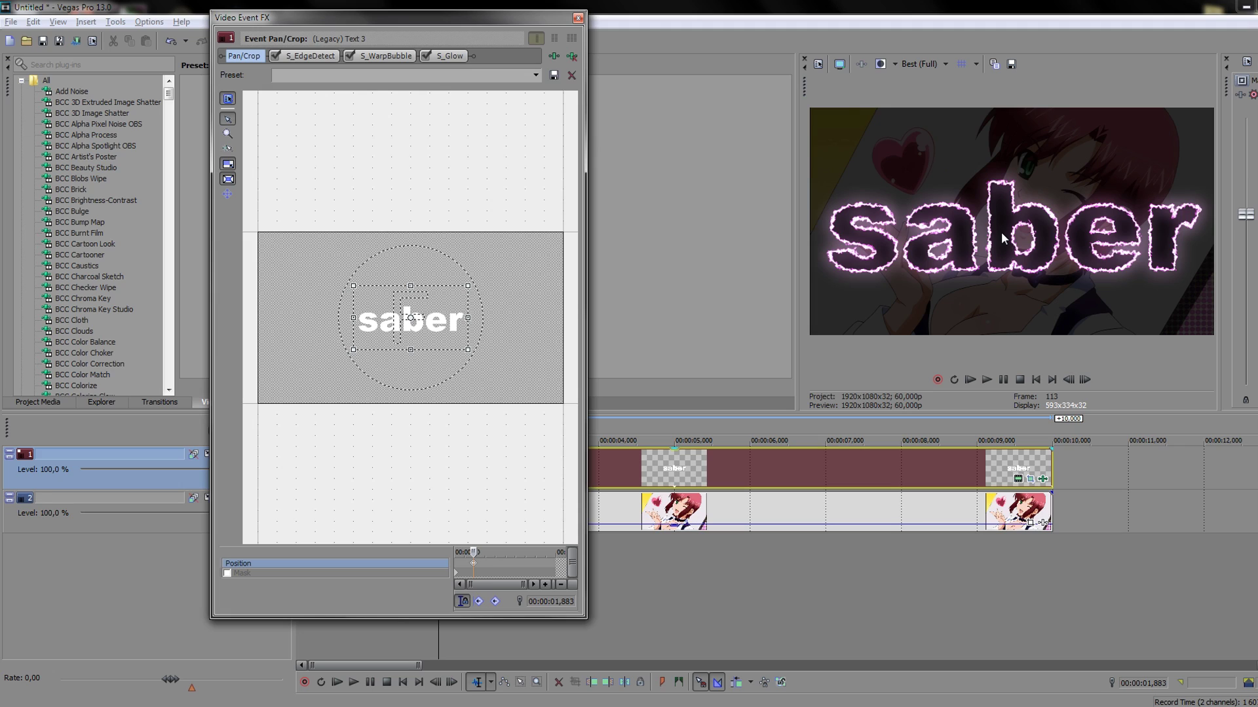
pyautogui.press('Escape')
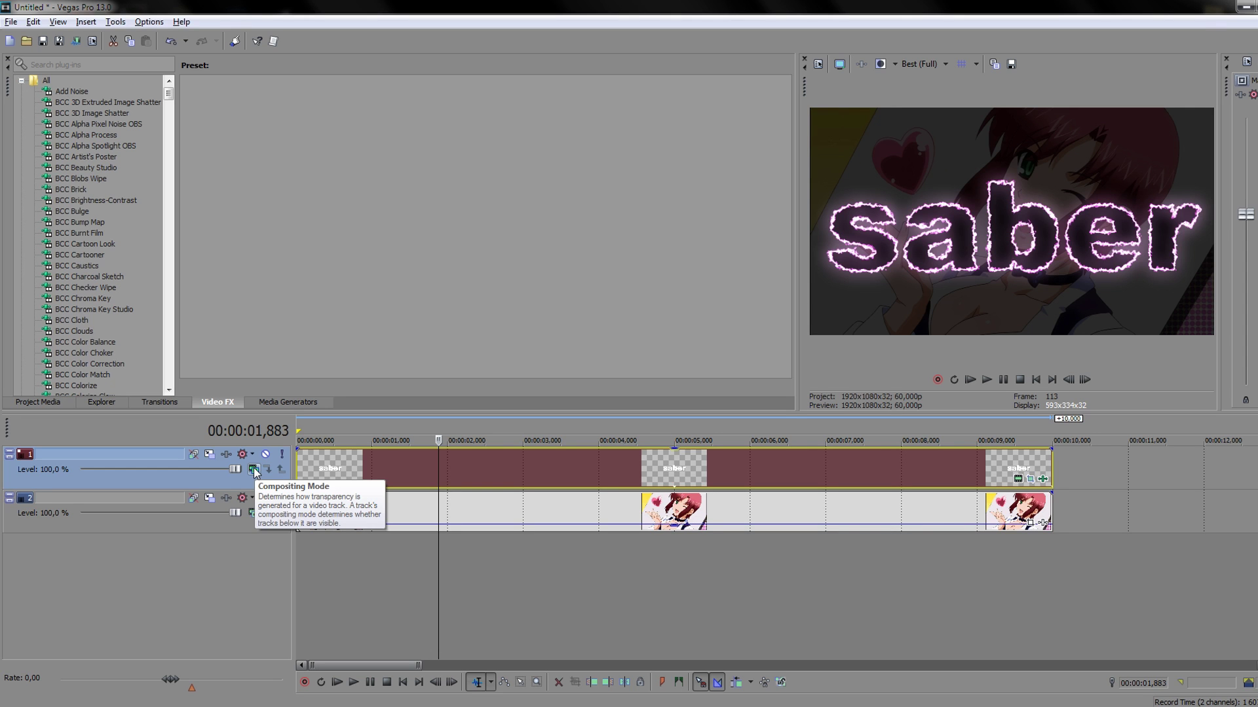
# Set the text track's compositing mode to Screen and play back part of the animated text.
pyautogui.click(254, 470)
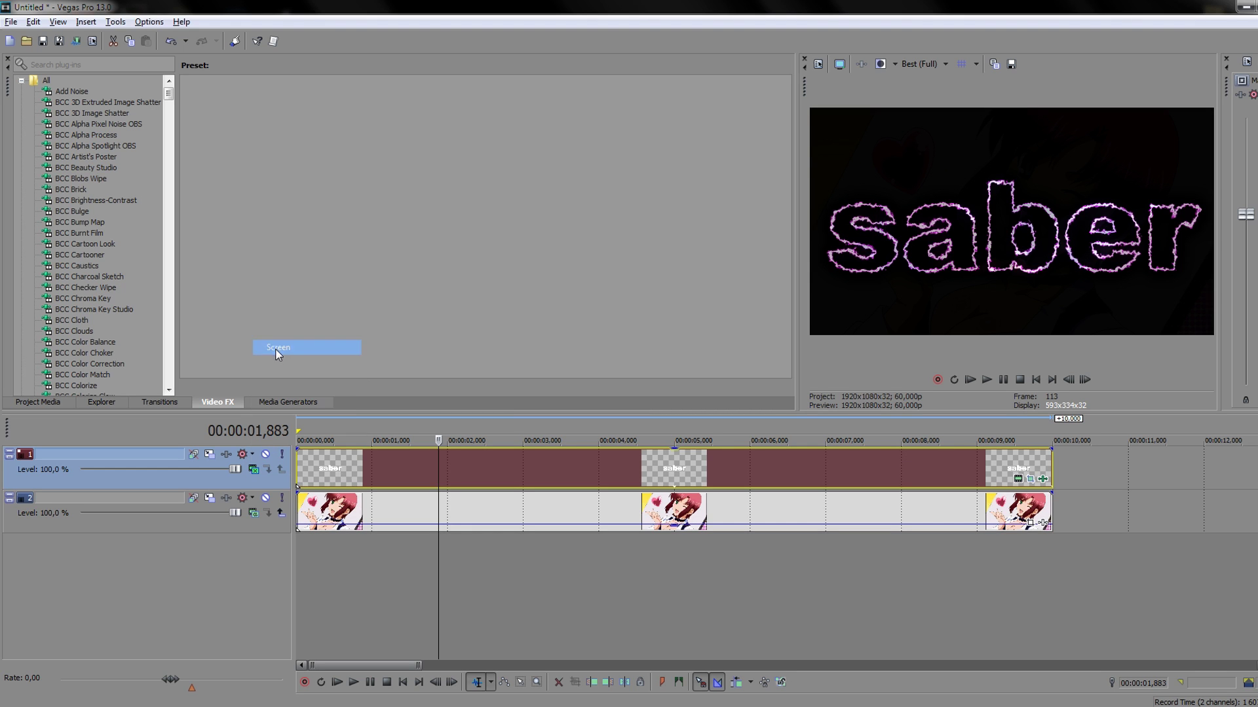
pyautogui.click(267, 436)
pyautogui.press('space')
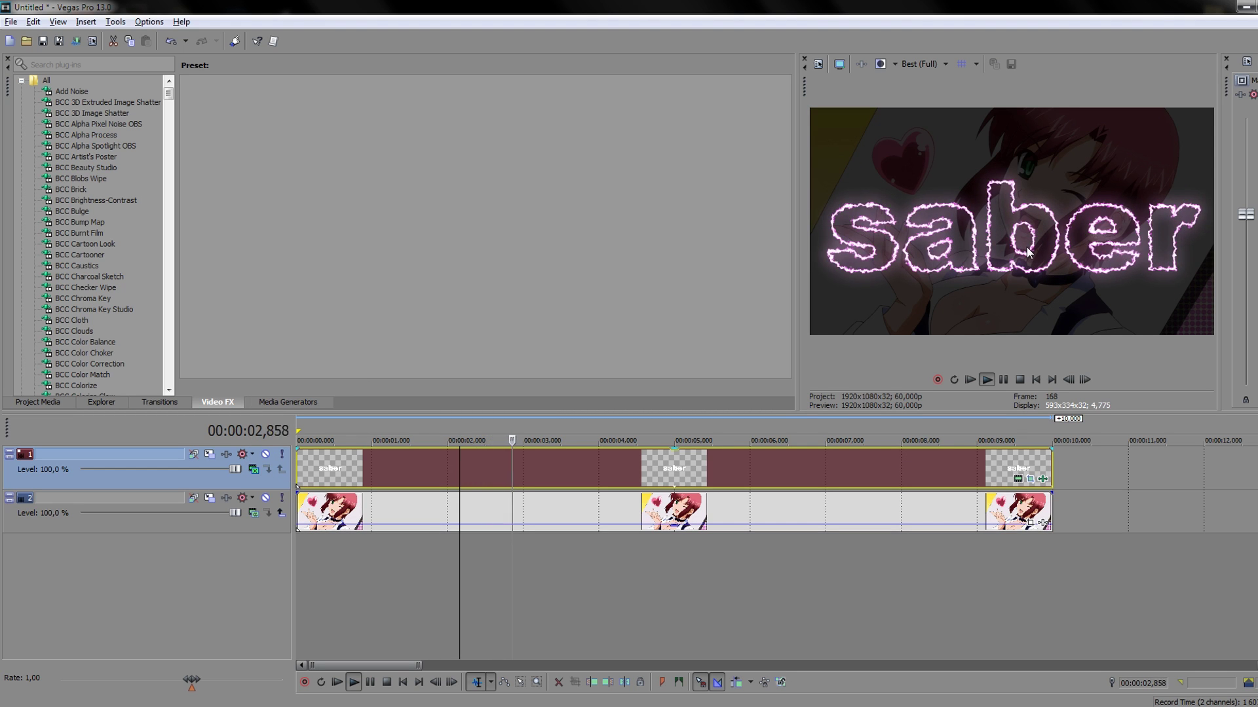
pyautogui.press('space')
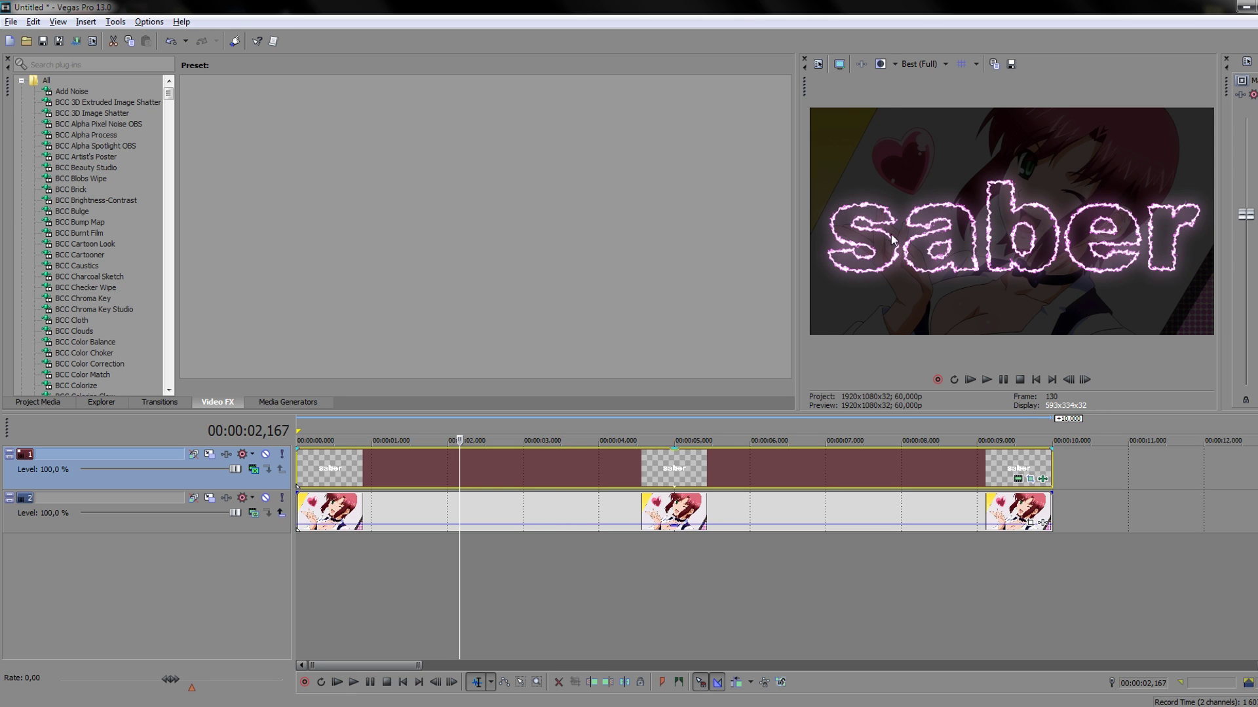
# Reset the text clip's pan/crop to its default framing and close the settings.
pyautogui.click(1017, 479)
pyautogui.click(536, 74)
pyautogui.click(315, 115)
pyautogui.click(578, 17)
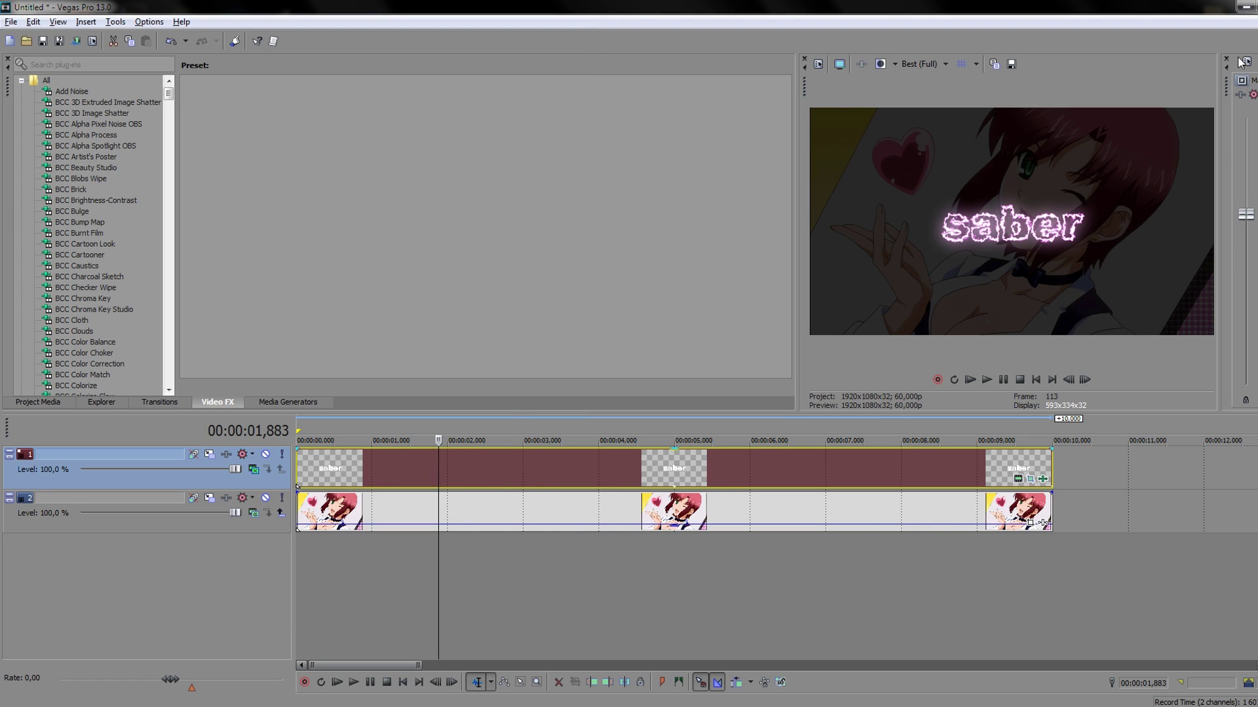
# Bring the anime girl PNG from the desktop onto a new top track, spanning the same length as the other clips.
pyautogui.click(1246, 6)
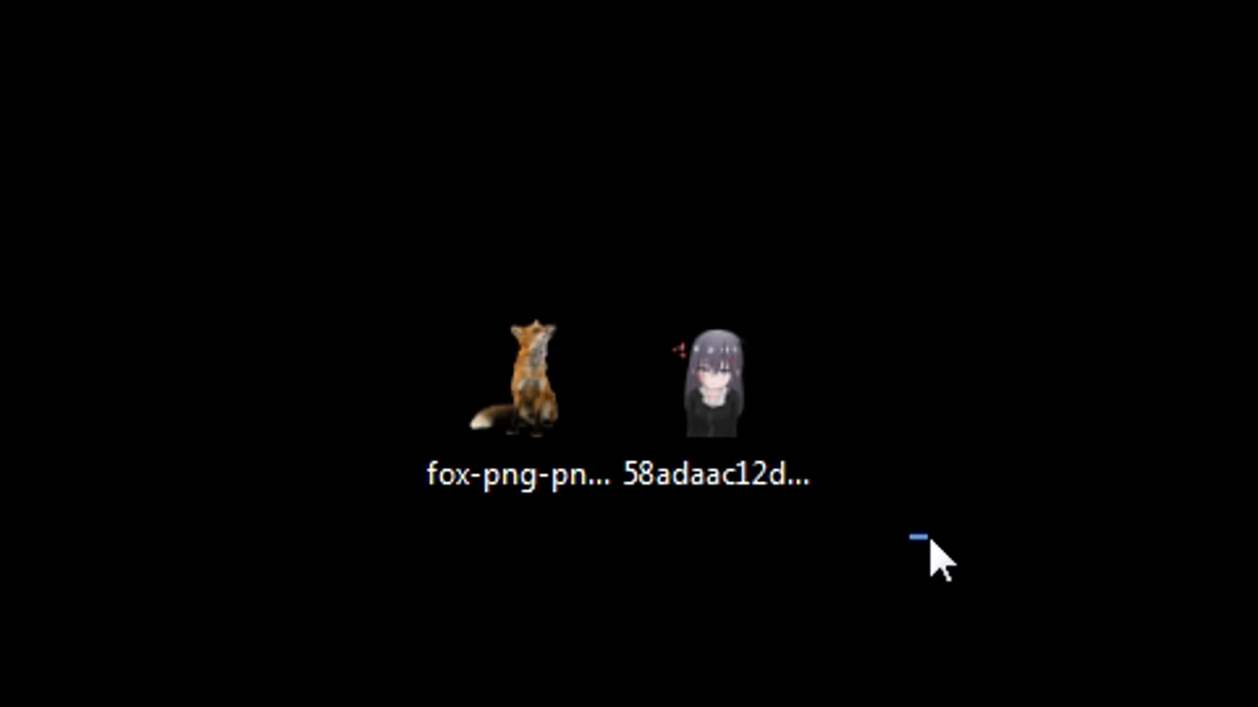
pyautogui.click(766, 434)
pyautogui.click(587, 423)
pyautogui.click(779, 440)
pyautogui.moveTo(717, 387); pyautogui.dragTo(301, 568)
pyautogui.moveTo(132, 538); pyautogui.dragTo(134, 455)
pyautogui.moveTo(670, 464); pyautogui.dragTo(1051, 180)
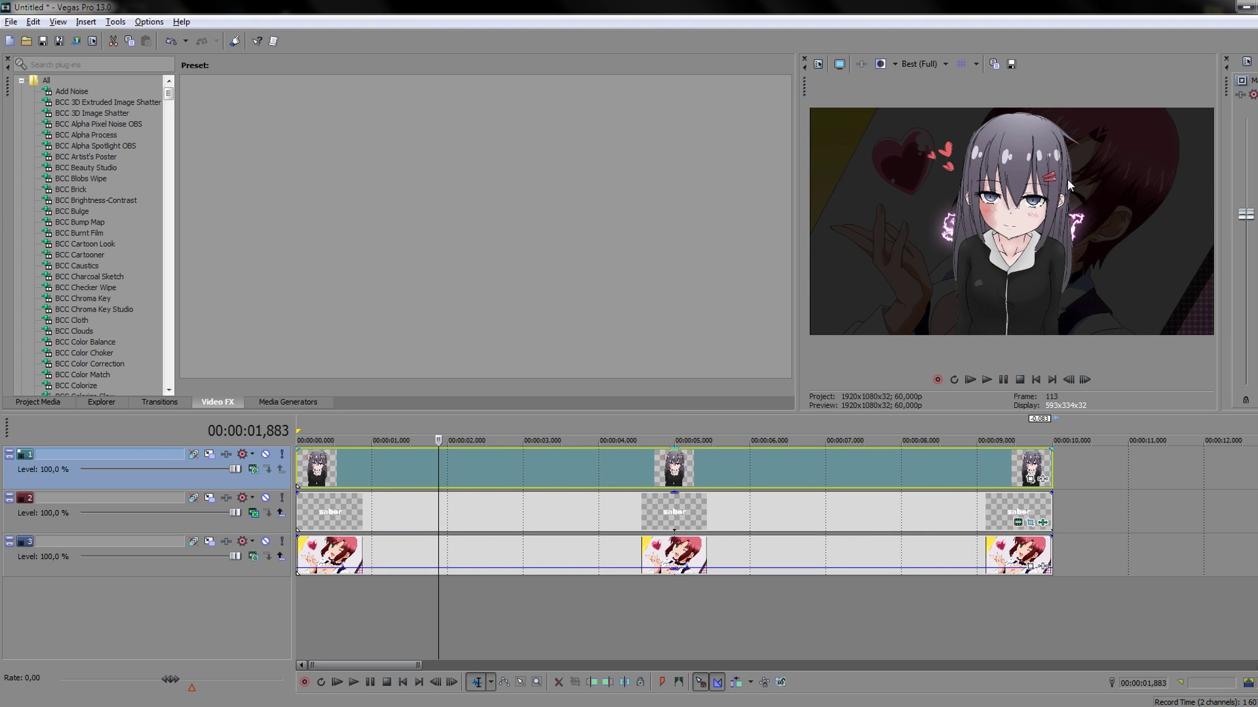
# Reframe with Pan/Crop so the girl stands at the picture's right side and the saber text sits beside her.
pyautogui.click(429, 463)
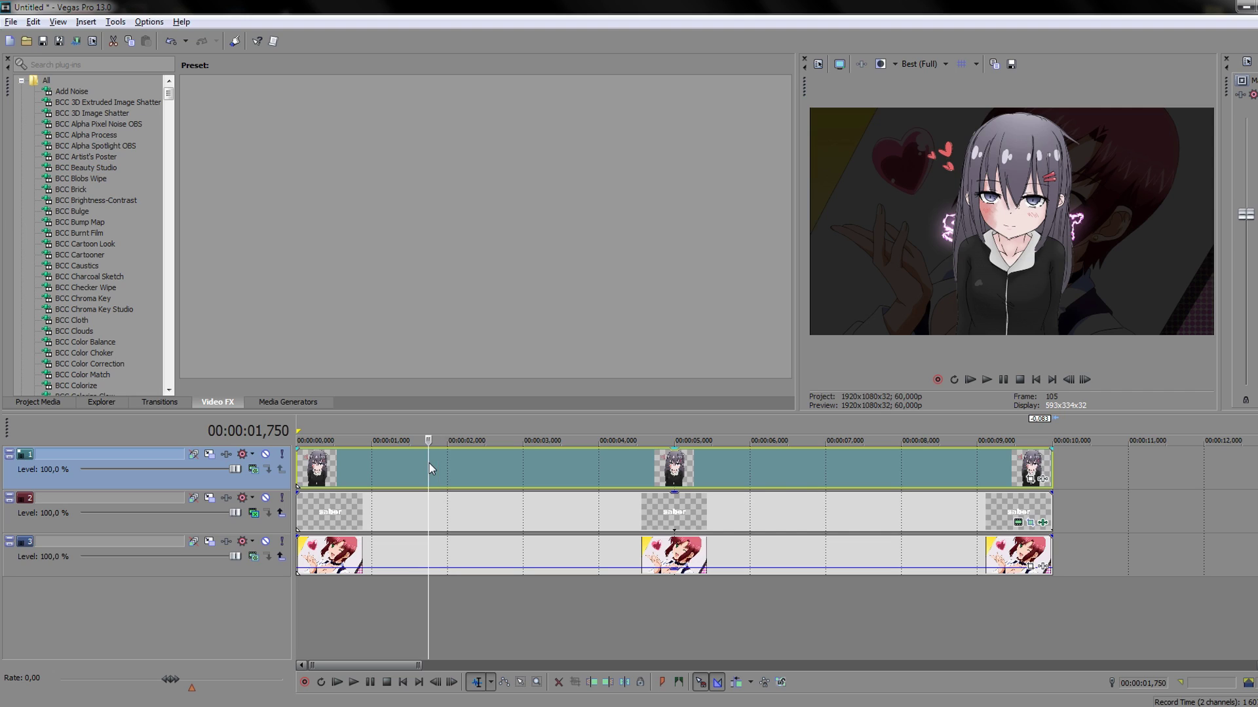
pyautogui.click(1032, 480)
pyautogui.click(457, 575)
pyautogui.click(535, 74)
pyautogui.click(471, 95)
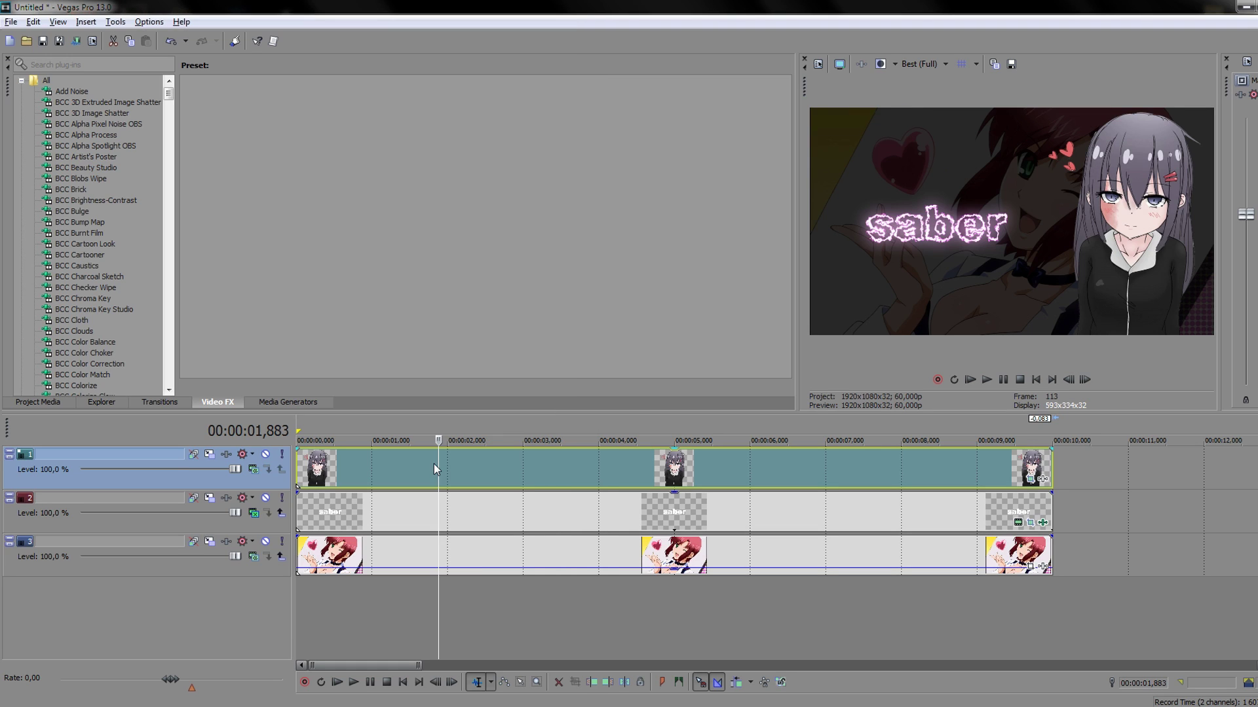
# Duplicate the track that holds the girl image.
pyautogui.click(438, 465)
pyautogui.click(452, 471)
pyautogui.rightClick(160, 457)
pyautogui.click(192, 501)
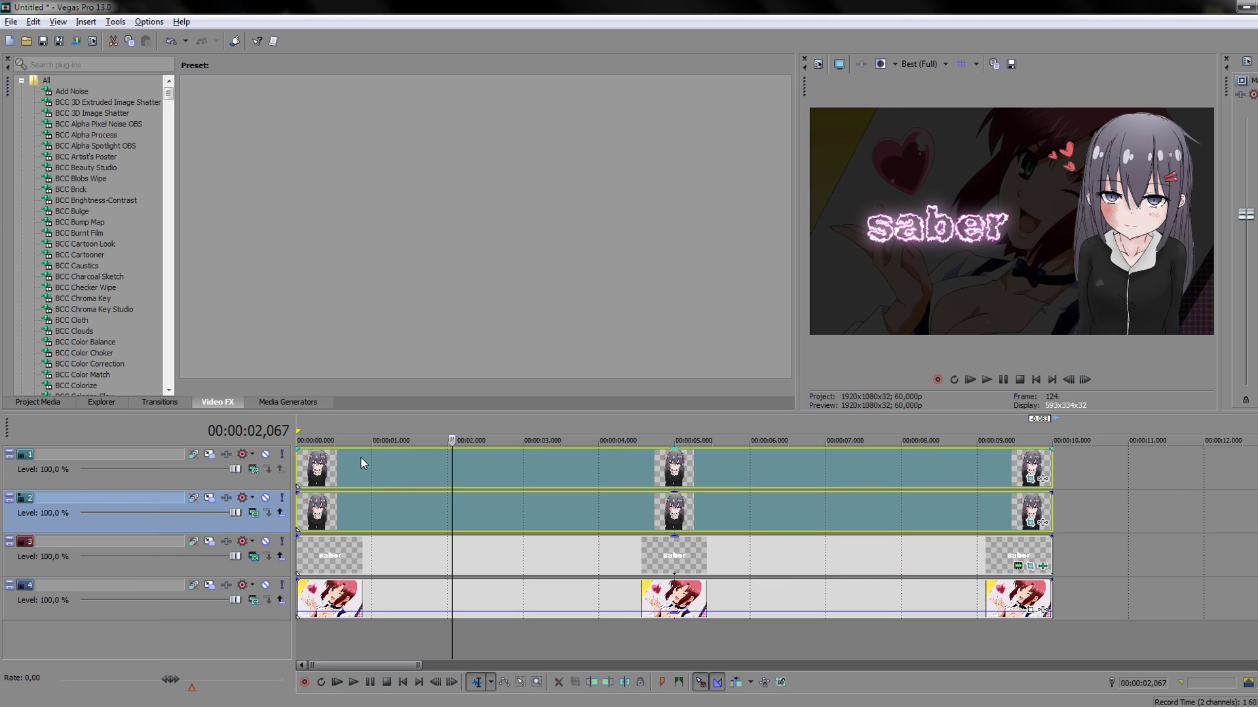
# Mute the upper copy of the girl track and select the clip on the lower copy.
pyautogui.click(431, 504)
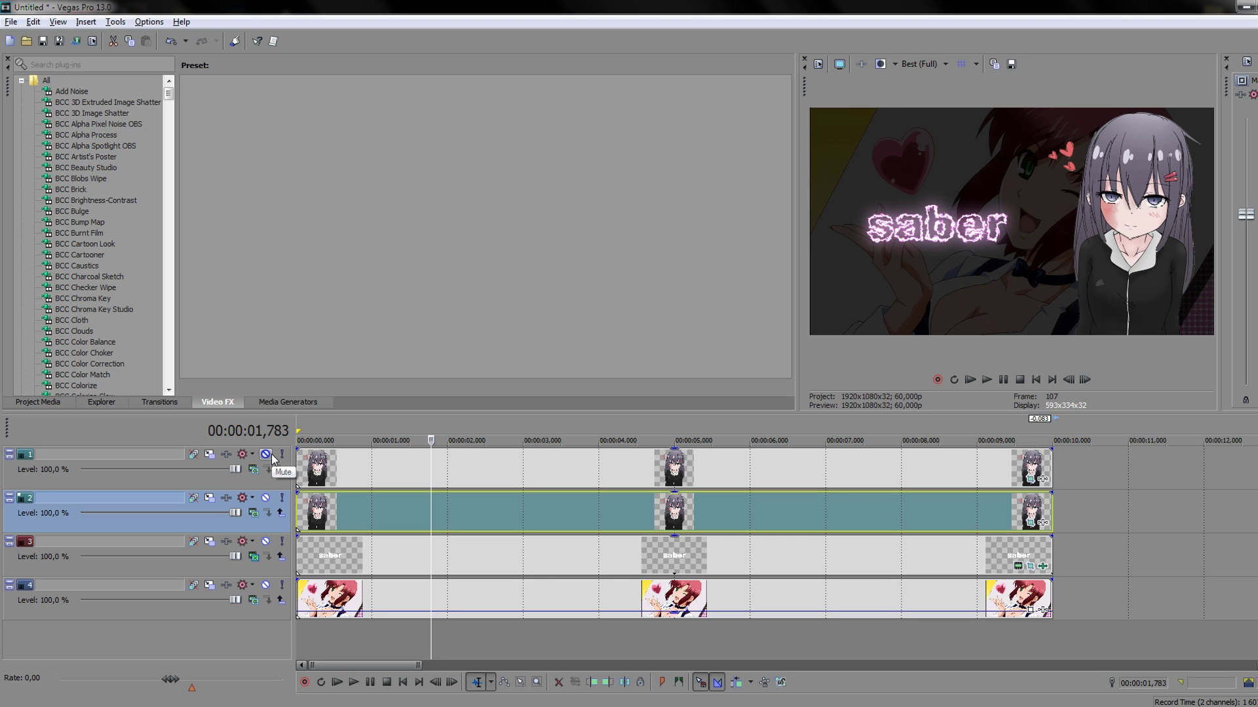
pyautogui.click(266, 456)
pyautogui.click(266, 454)
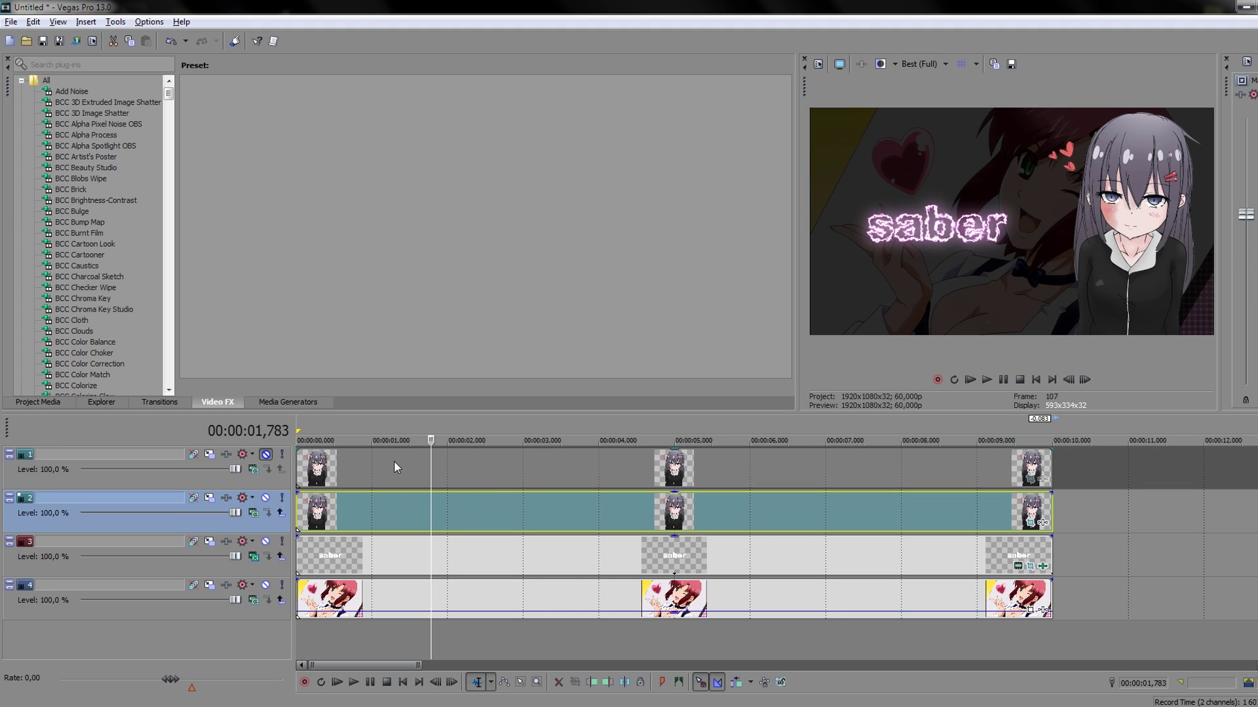
pyautogui.click(437, 505)
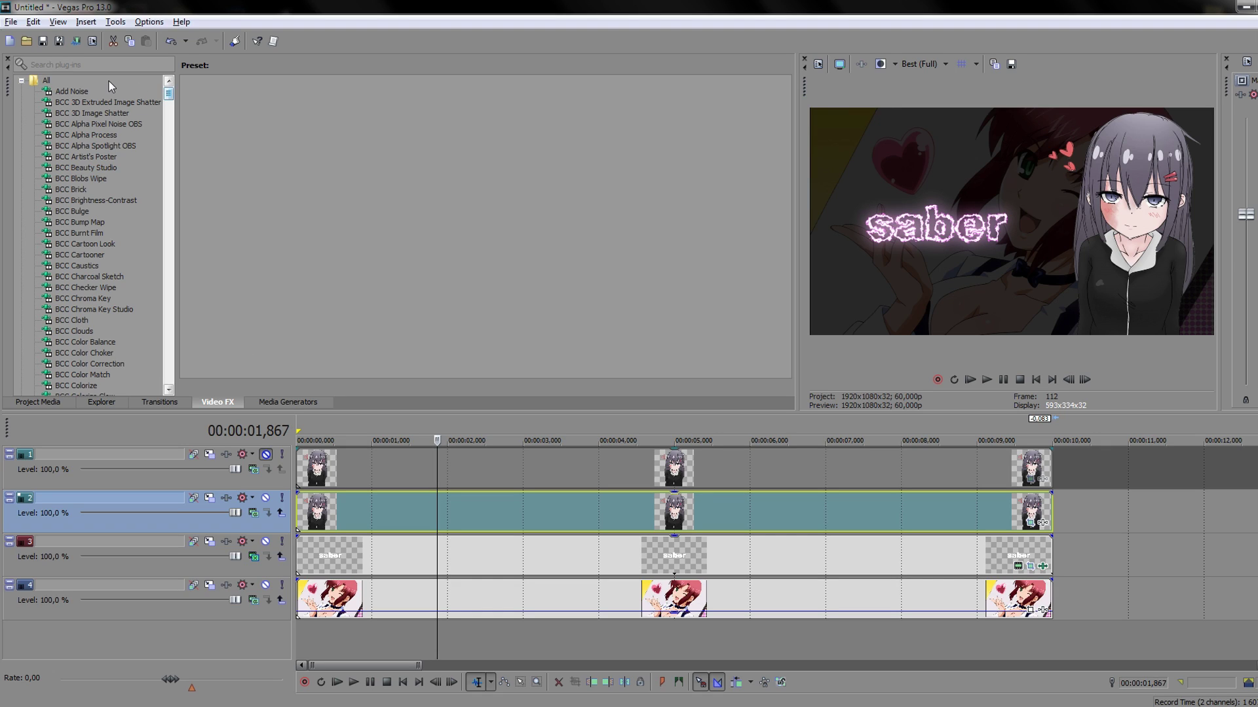
# Search the video effects for mask and apply the Alpha Mask preset of Mask Generator to the lower girl clip.
pyautogui.click(80, 64)
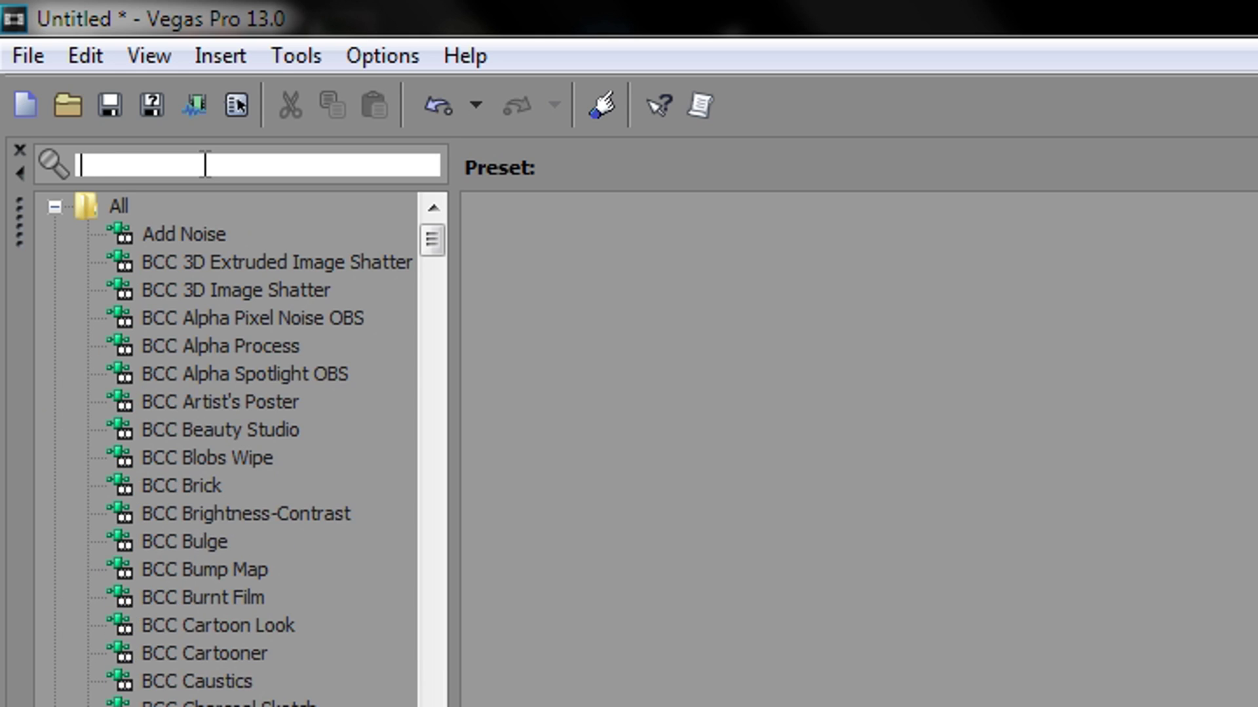
pyautogui.write('mask')
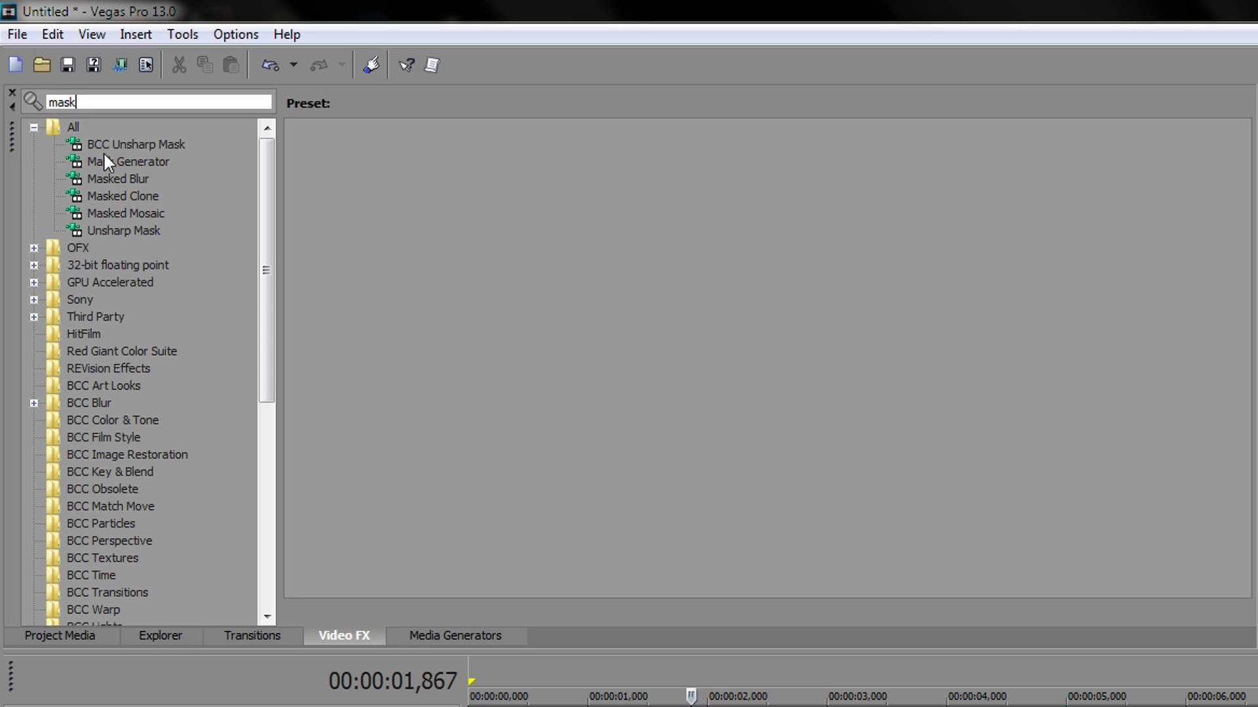
pyautogui.click(258, 265)
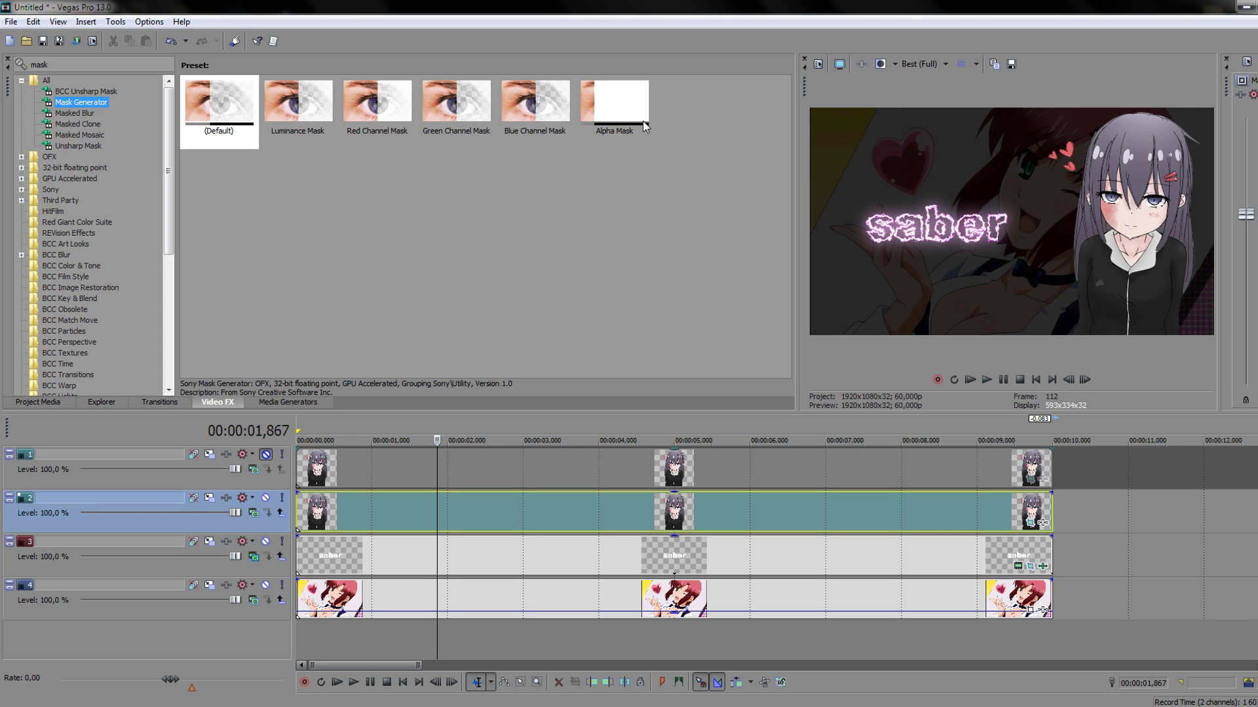
pyautogui.click(961, 191)
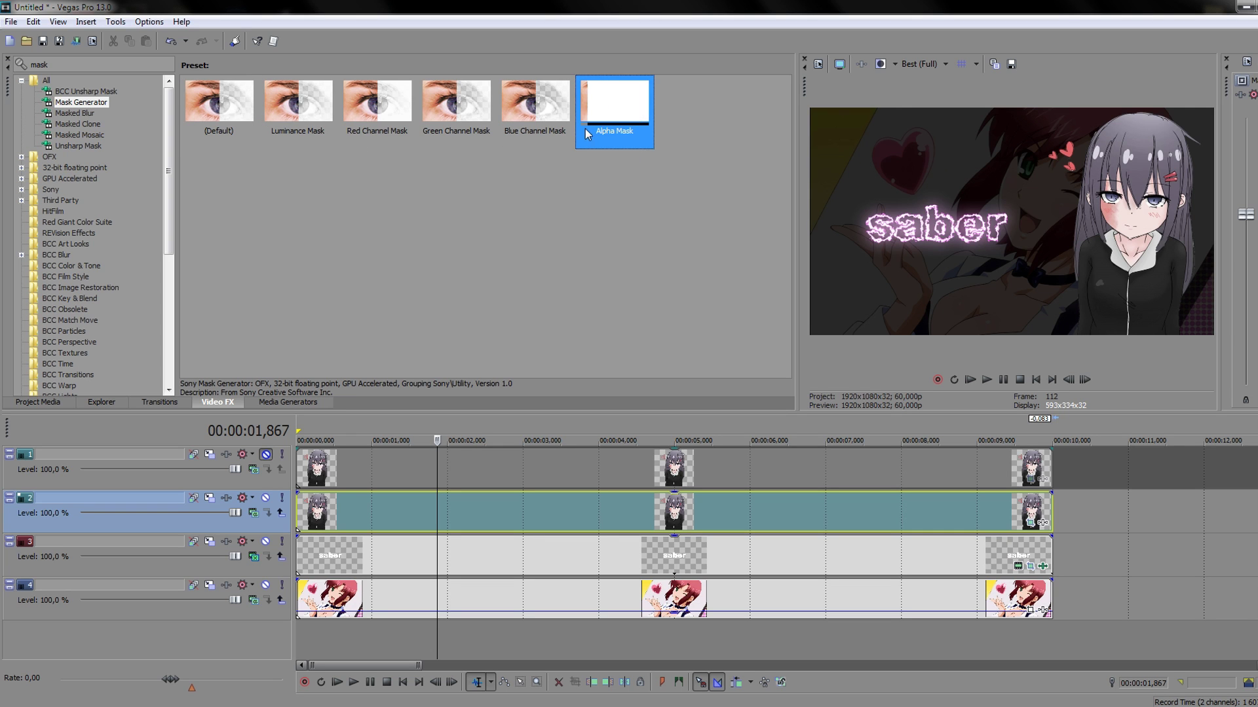
pyautogui.moveTo(608, 122); pyautogui.dragTo(616, 501)
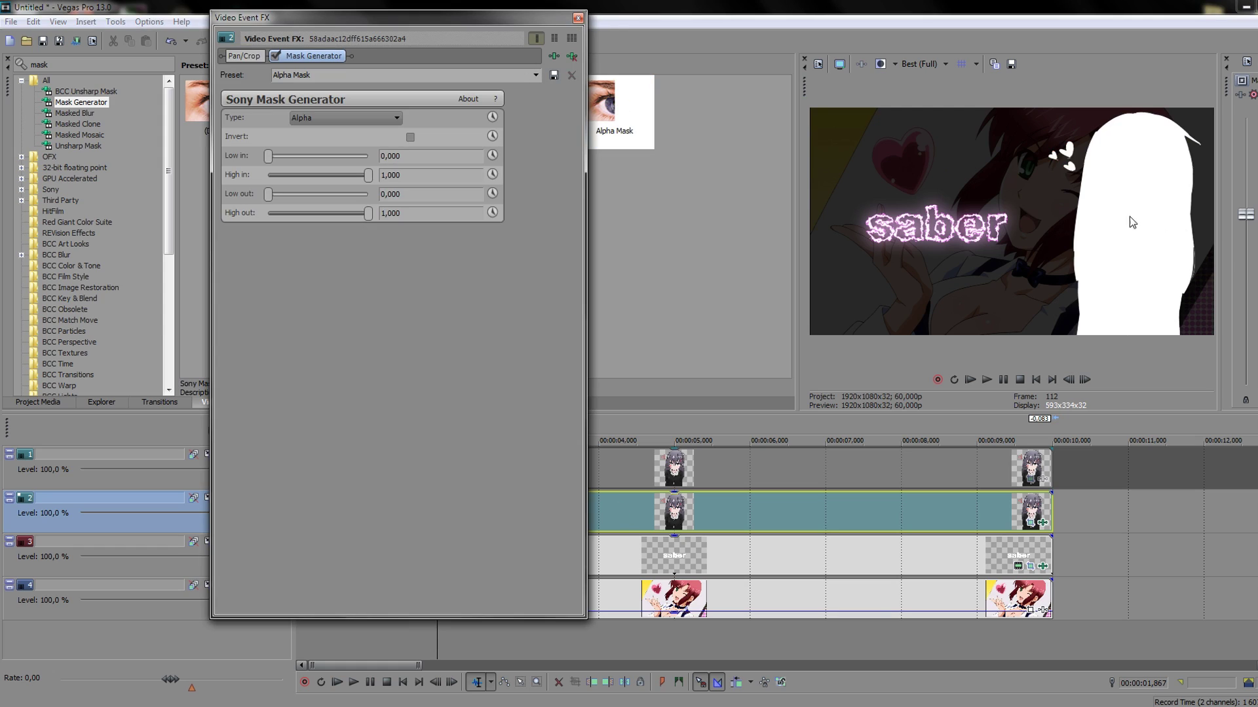
pyautogui.click(578, 17)
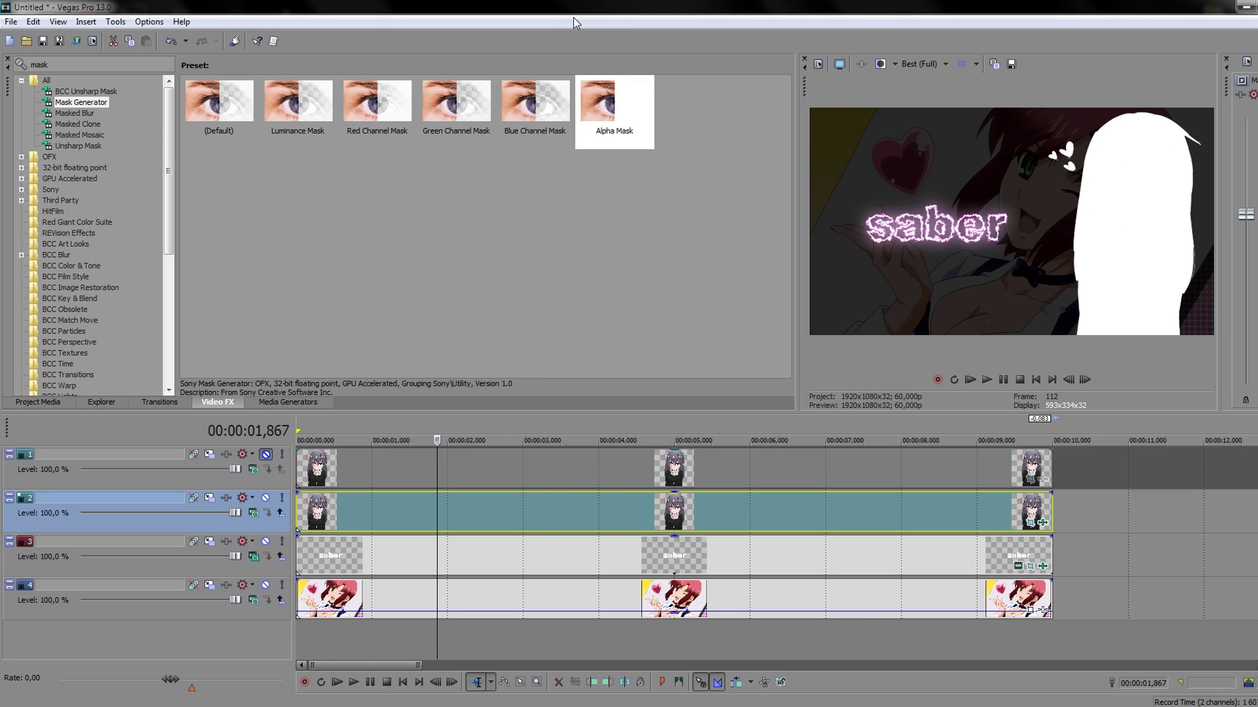
# Search the video effects for S_ed and apply the saber preset of S_EdgeDetect to the masked girl clip.
pyautogui.click(21, 63)
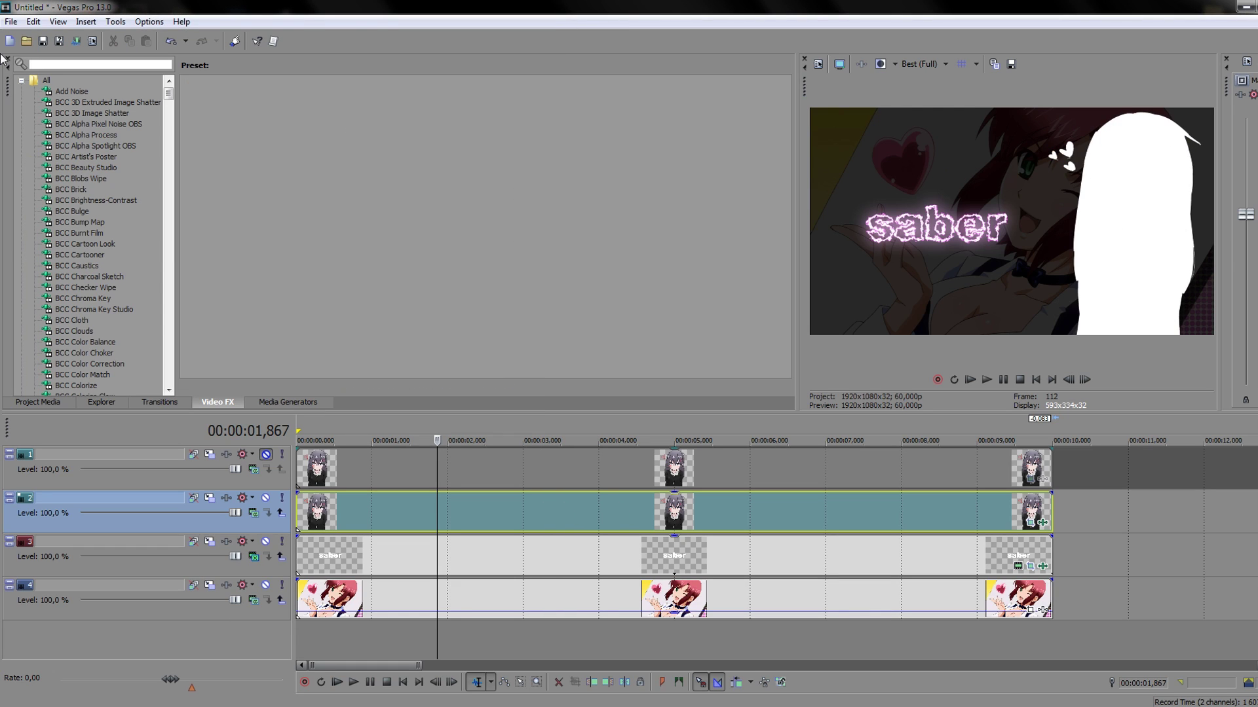
pyautogui.write('s_ed')
pyautogui.moveTo(294, 107); pyautogui.dragTo(447, 507)
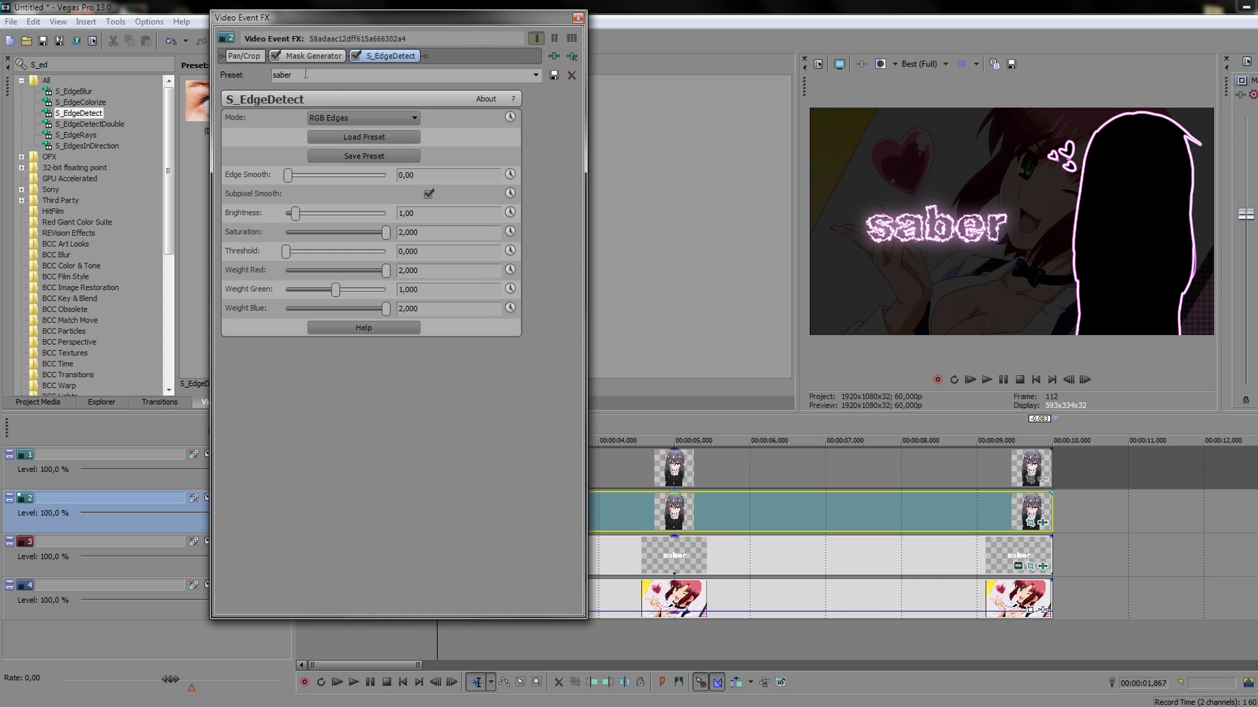
# Compare the girl's outline with Mask Generator switched off and on again, and close the effect settings.
pyautogui.click(275, 56)
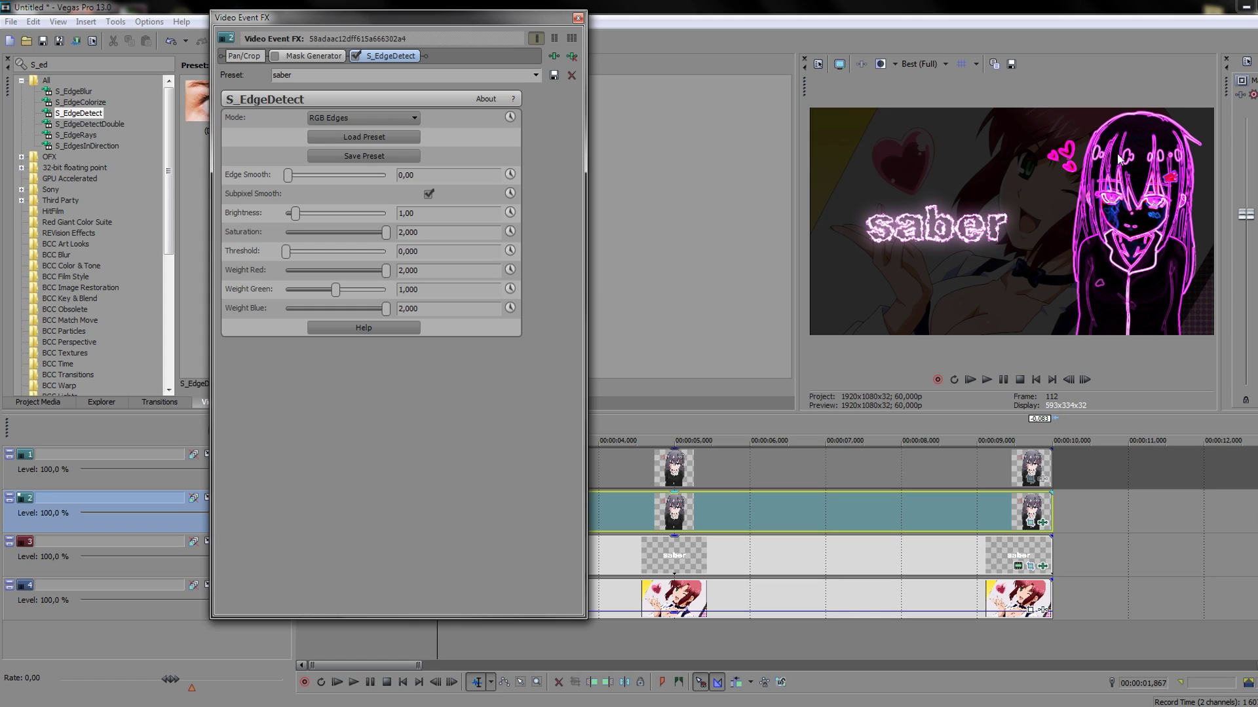
pyautogui.click(275, 56)
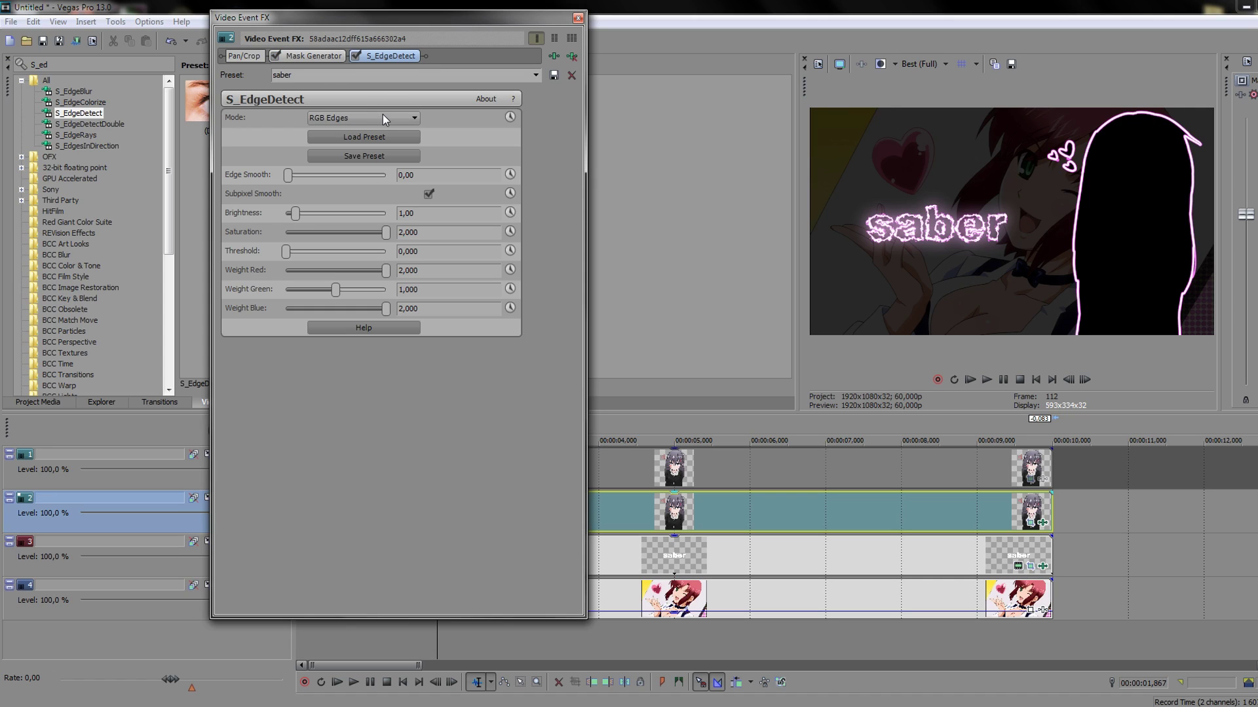
pyautogui.click(578, 18)
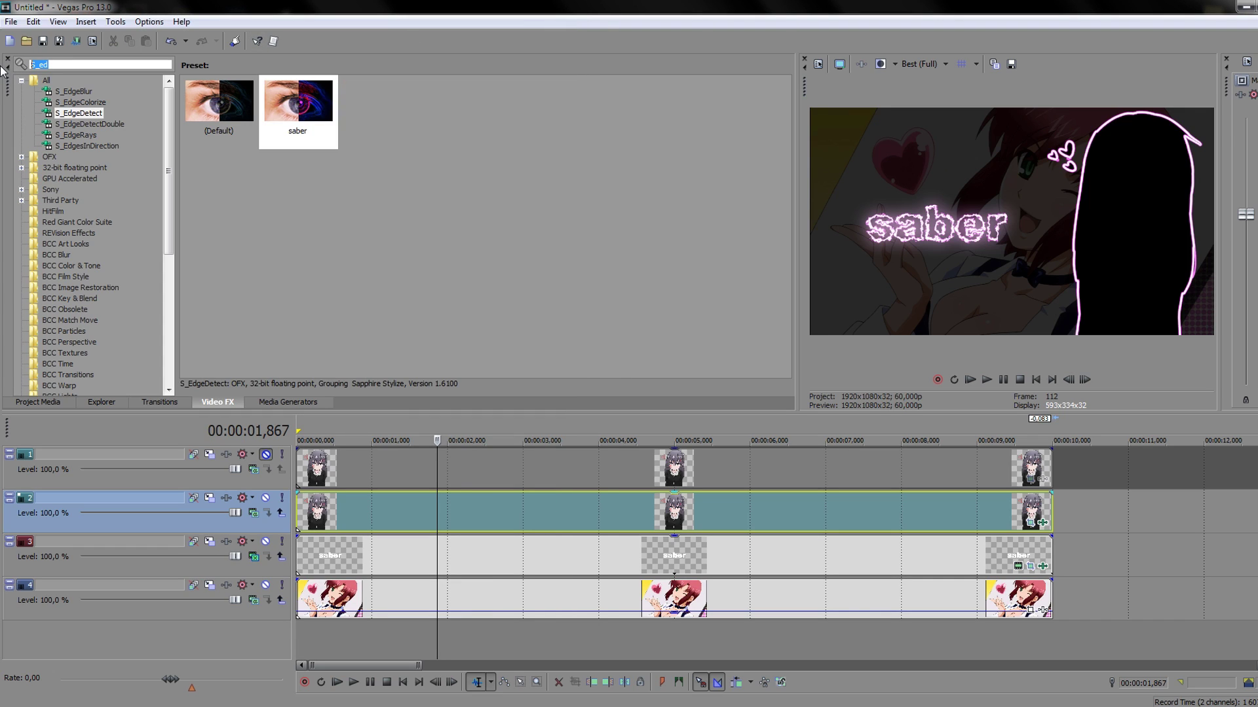
# Search the video effects for S_war and apply the saber preset of S_WarpBubble to the masked girl clip.
pyautogui.write('S_war')
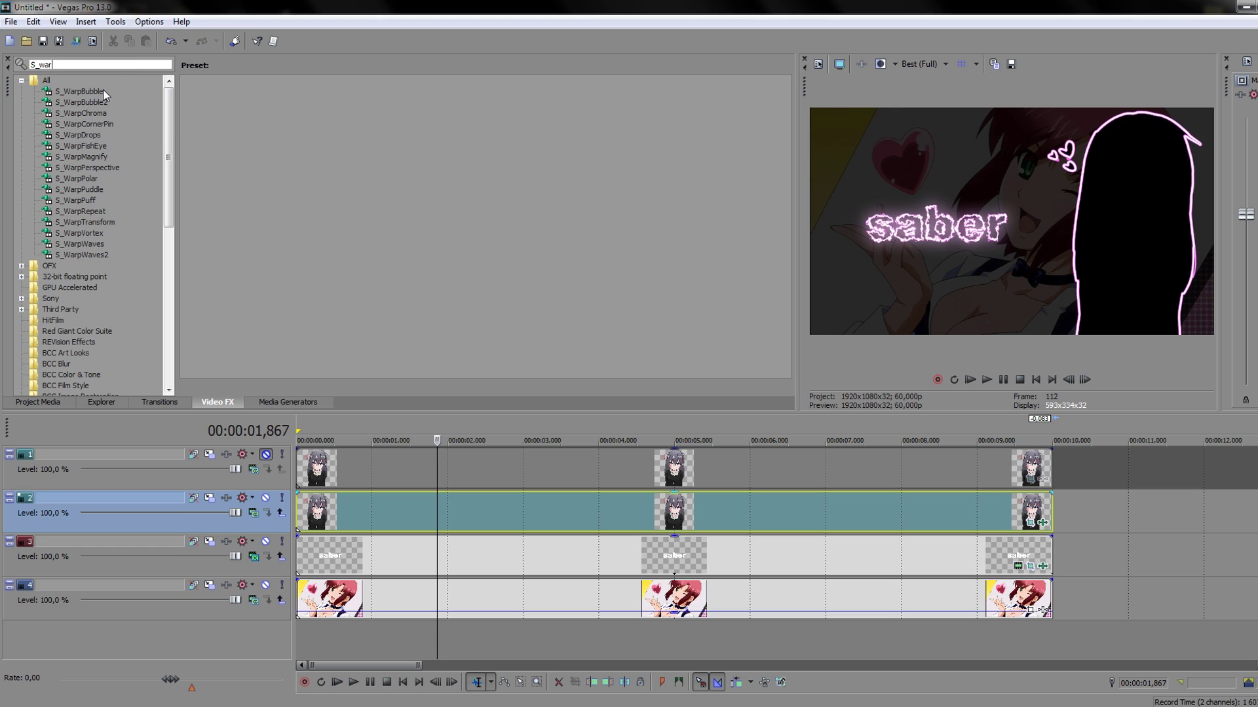
pyautogui.click(98, 91)
pyautogui.moveTo(321, 110); pyautogui.dragTo(1028, 511)
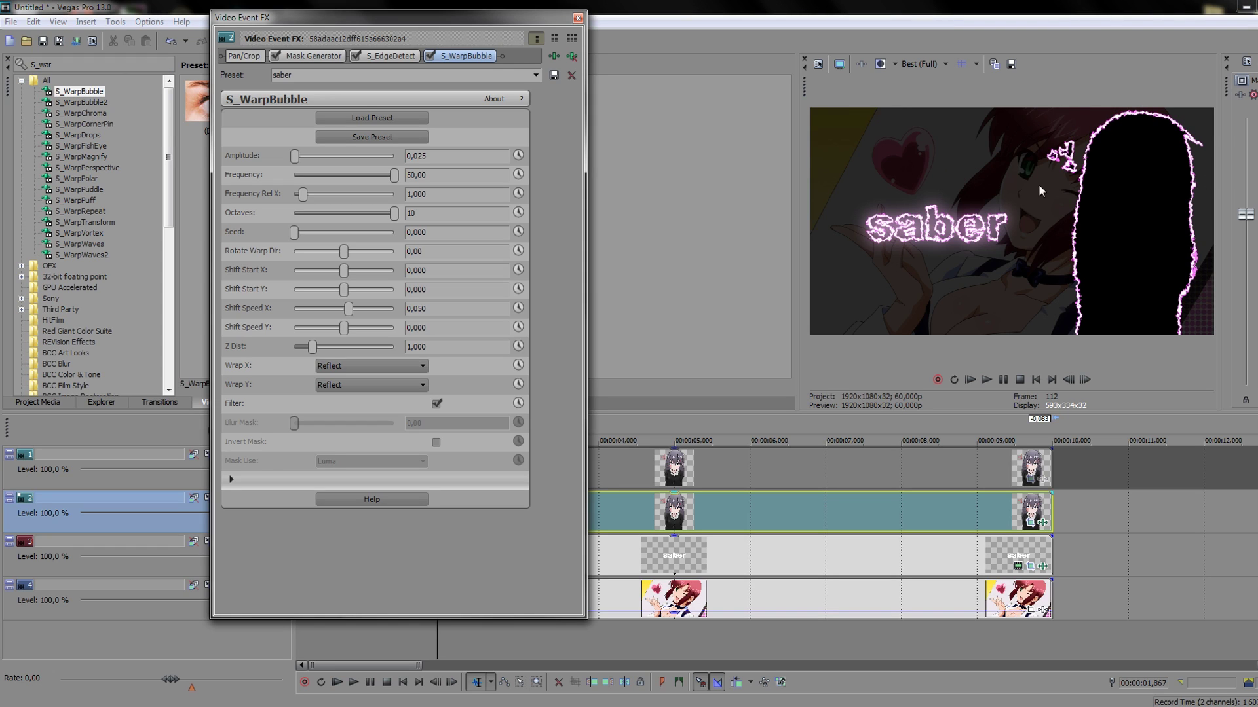
pyautogui.click(578, 18)
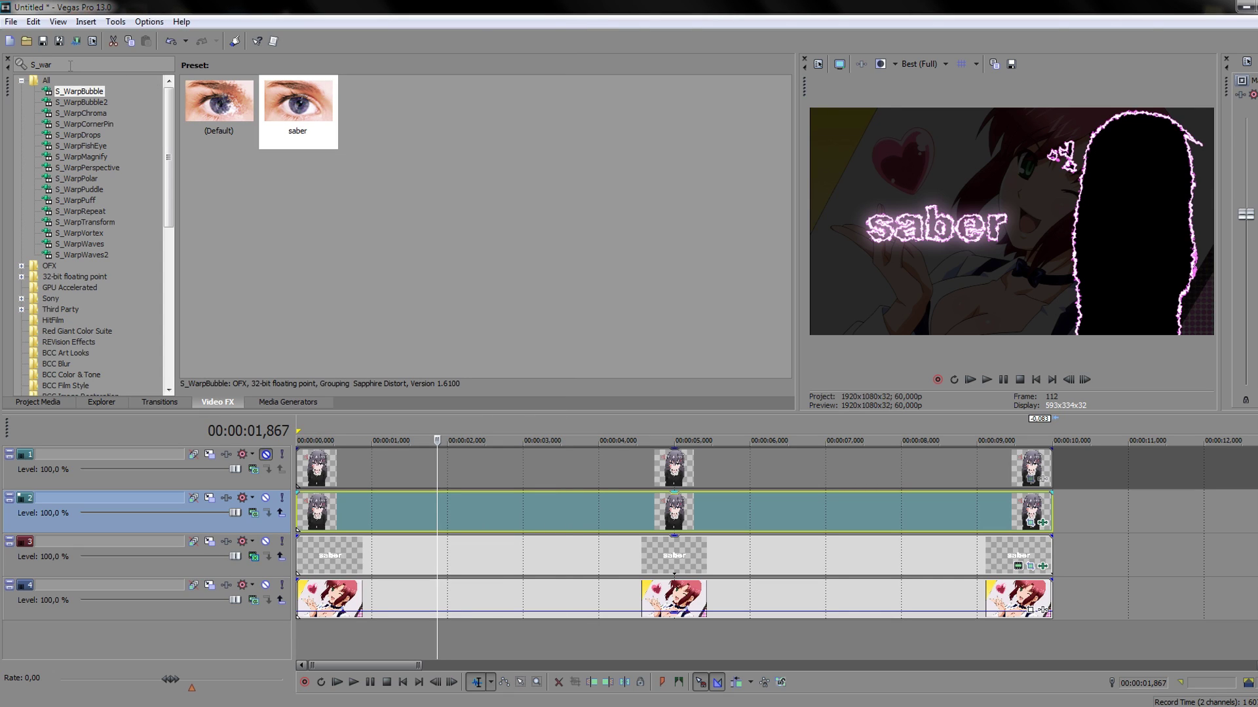
# Search the video effects for S_glow and apply the saber preset of S_Glow to the masked girl clip.
pyautogui.click(99, 65)
pyautogui.press('BackSpace')
pyautogui.press('BackSpace')
pyautogui.press('BackSpace')
pyautogui.write('glow')
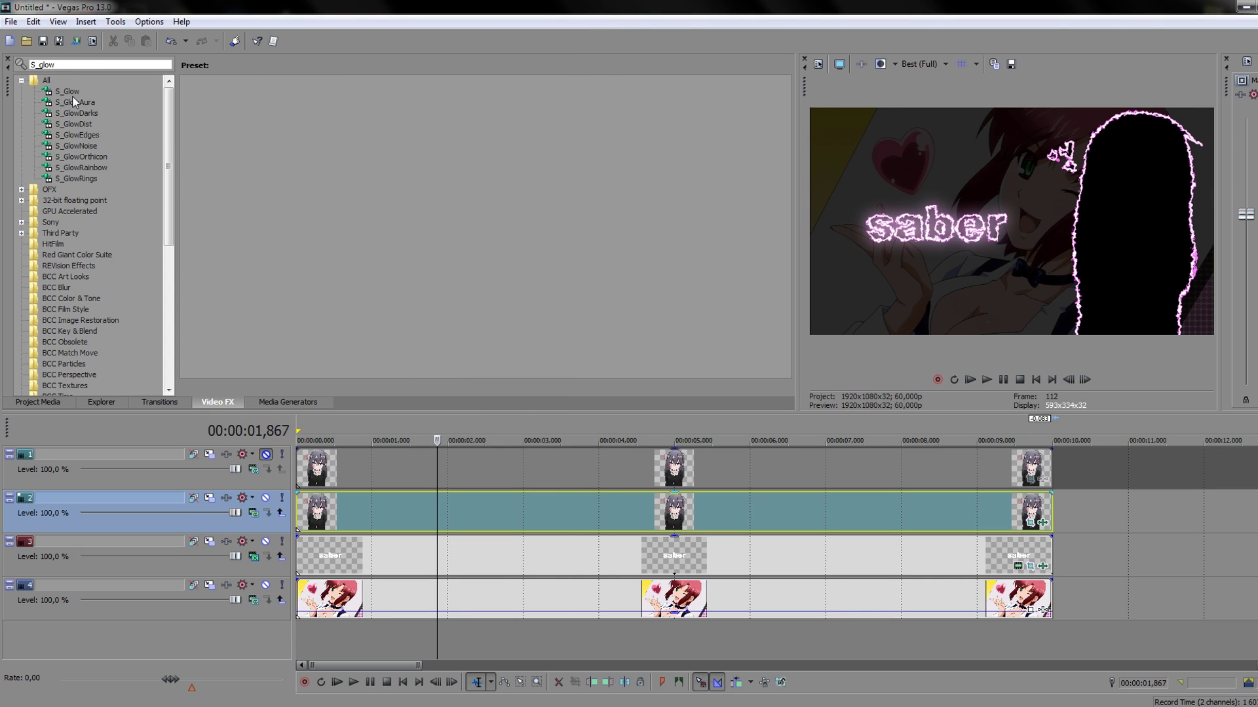
pyautogui.click(72, 93)
pyautogui.moveTo(376, 112); pyautogui.dragTo(483, 500)
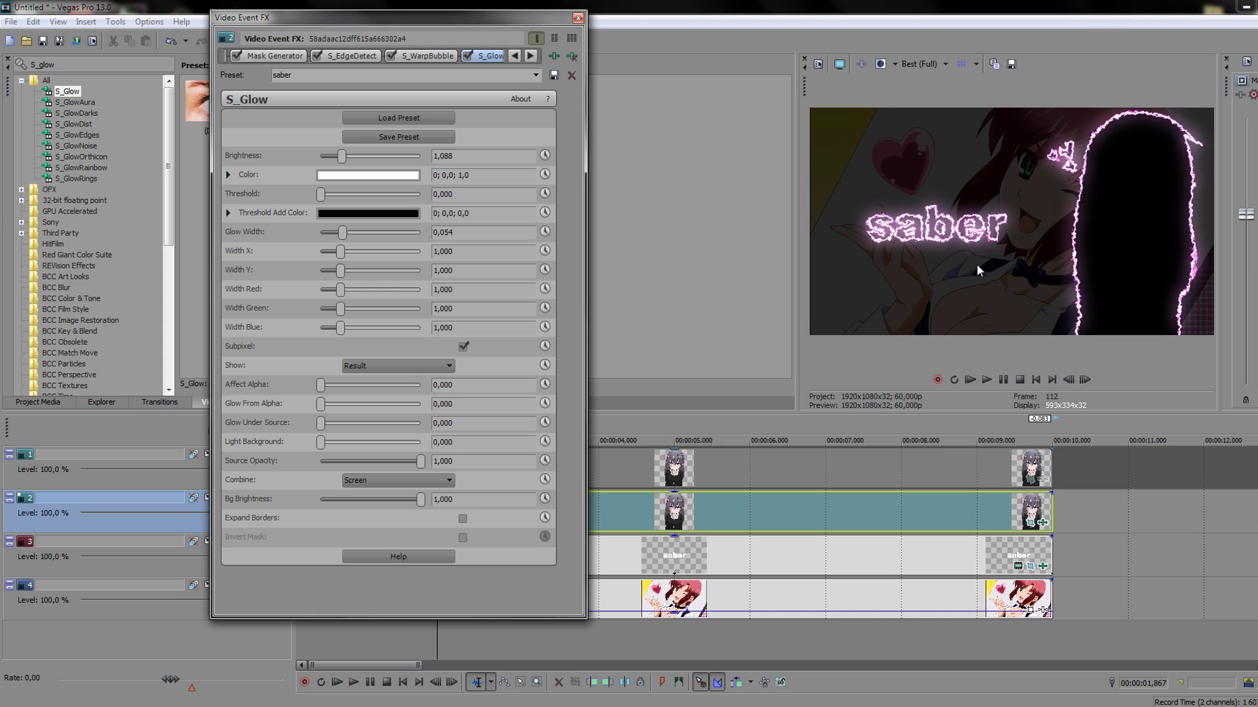
pyautogui.click(578, 17)
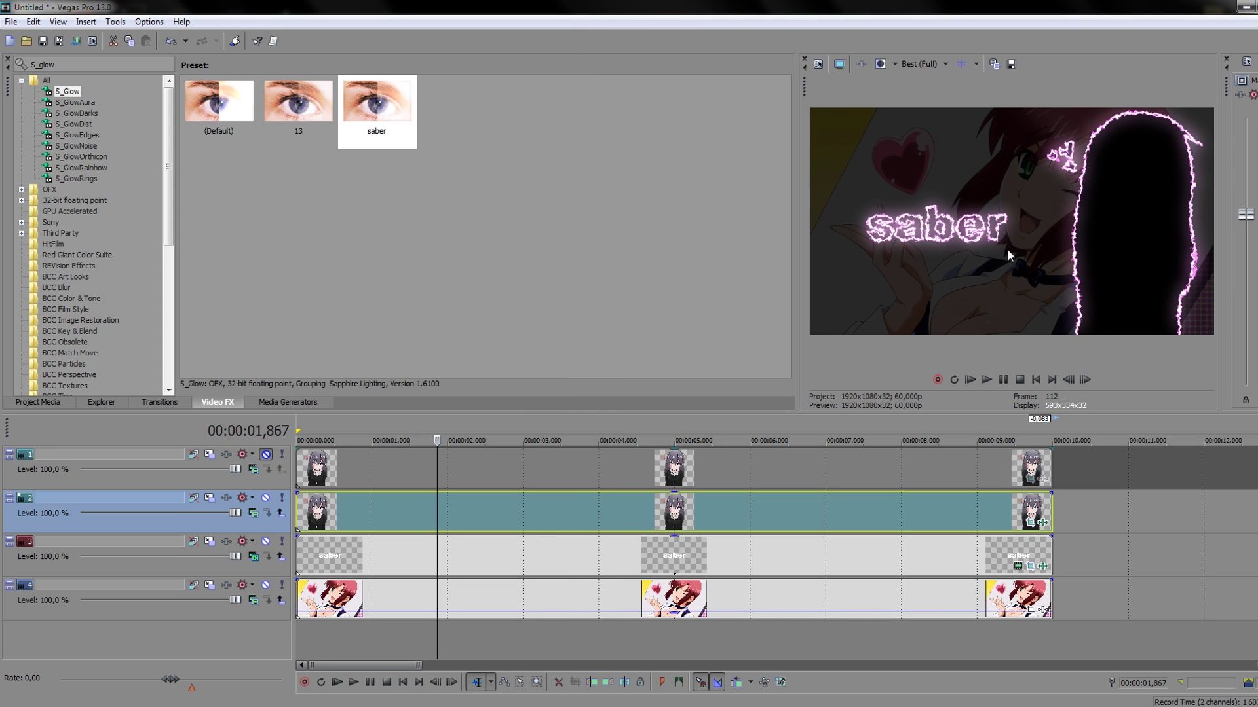
# Move the glowing outline track above the plain girl track and unmute the plain girl track.
pyautogui.keyDown('ctrl'); pyautogui.click(251, 465); pyautogui.keyUp('ctrl')
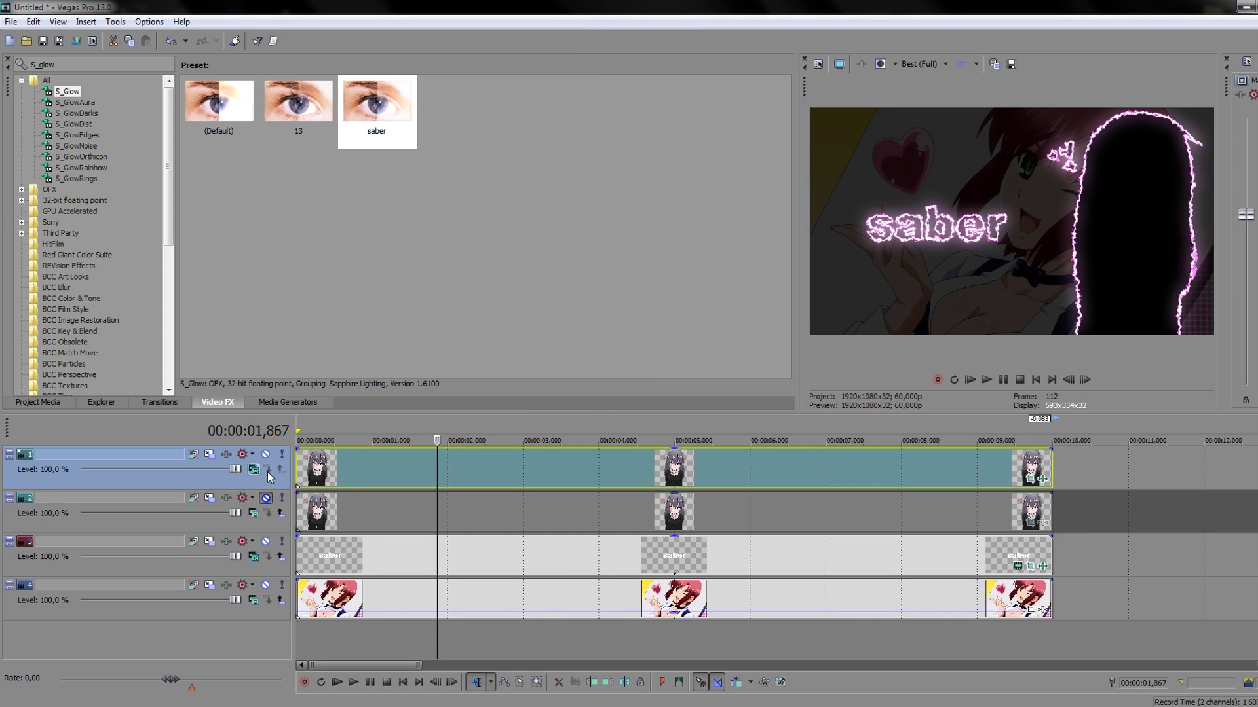
pyautogui.keyDown('ctrl'); pyautogui.click(262, 501); pyautogui.keyUp('ctrl')
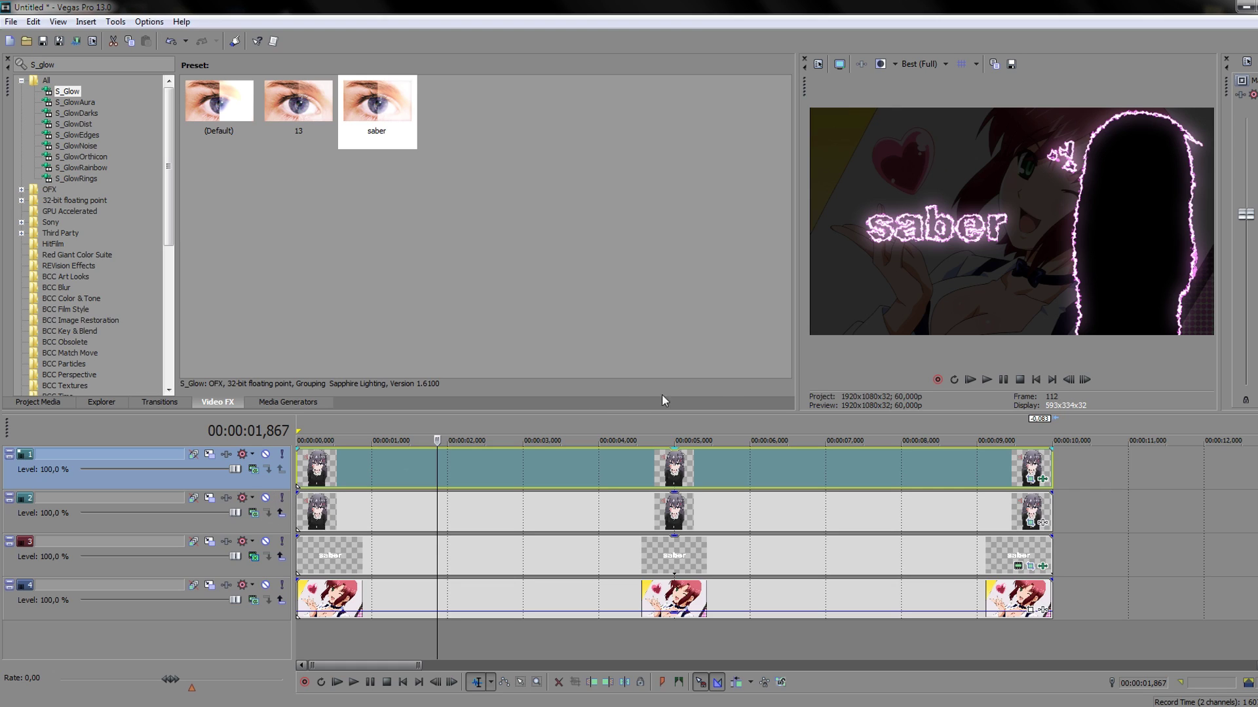
# Set the compositing mode of the glowing outline track to Screen so the plain girl shows through it.
pyautogui.click(253, 469)
pyautogui.click(320, 352)
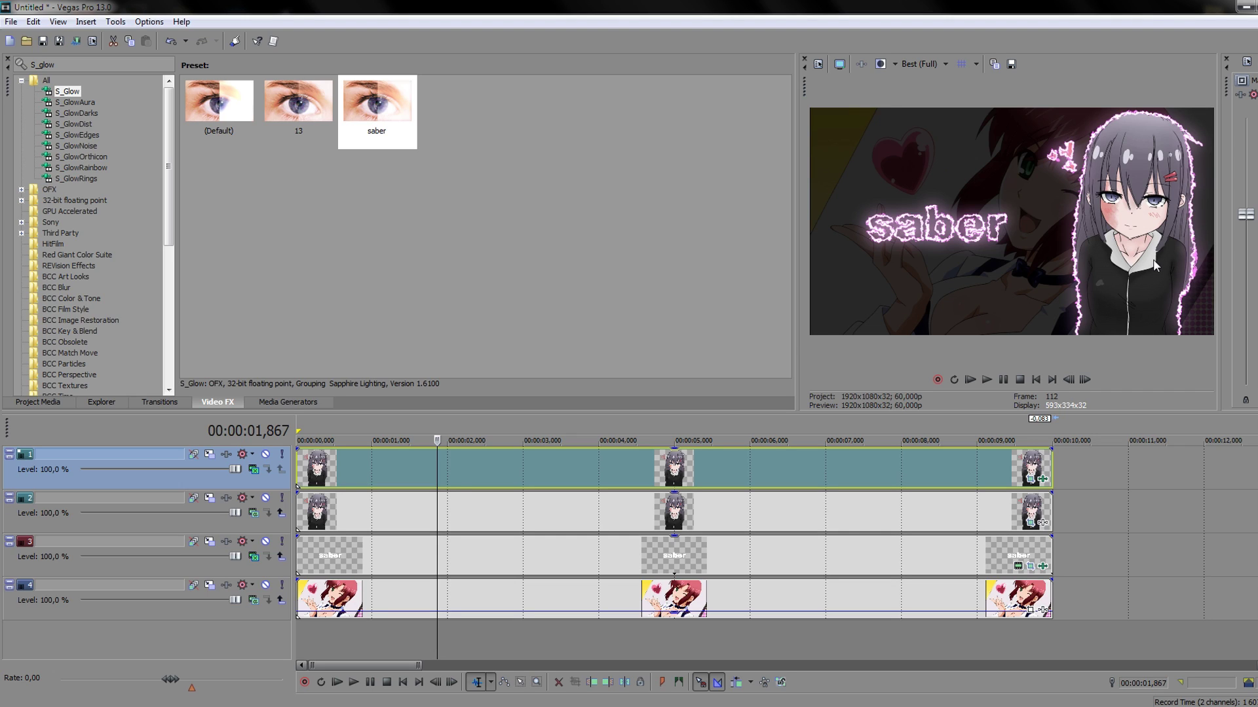
# Compare the girl's glow with Mask Generator switched off and on at different times, and close the effect settings.
pyautogui.click(1042, 479)
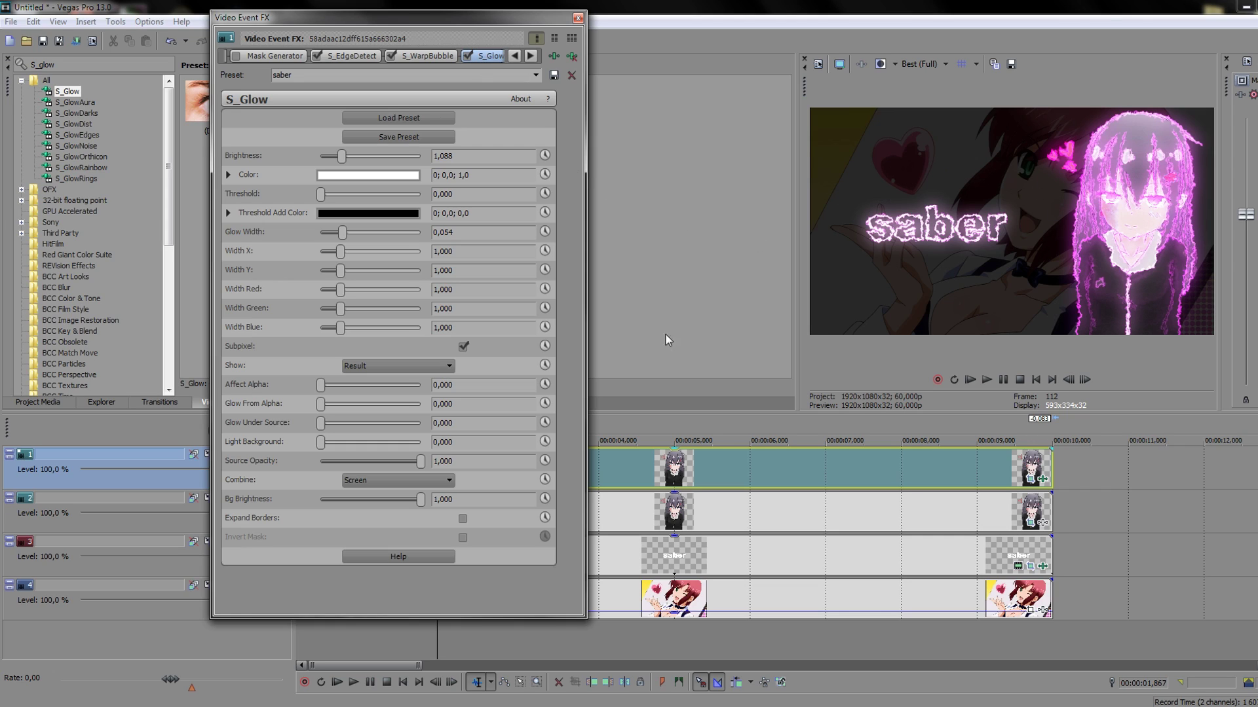
pyautogui.click(749, 466)
pyautogui.click(814, 461)
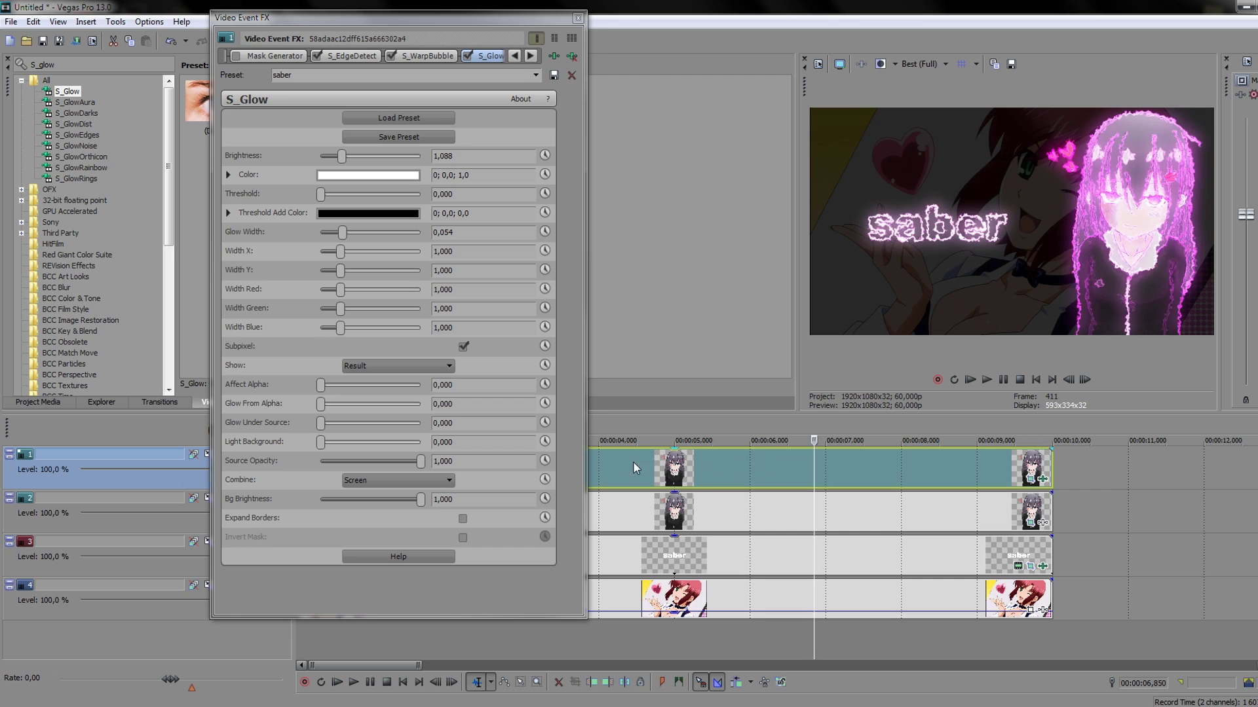
pyautogui.click(604, 468)
pyautogui.click(577, 18)
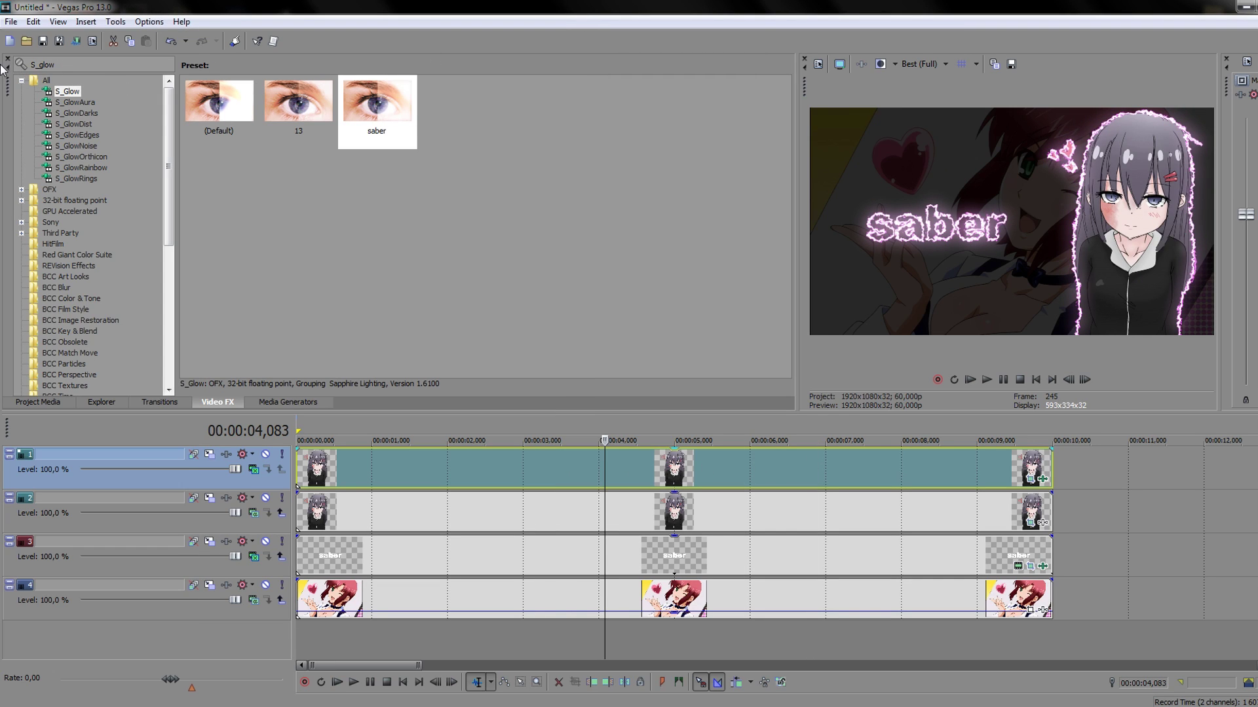
# Search the video effects for S_hue and apply the default preset of S_HueSatBright to the glowing outline clip.
pyautogui.click(58, 64)
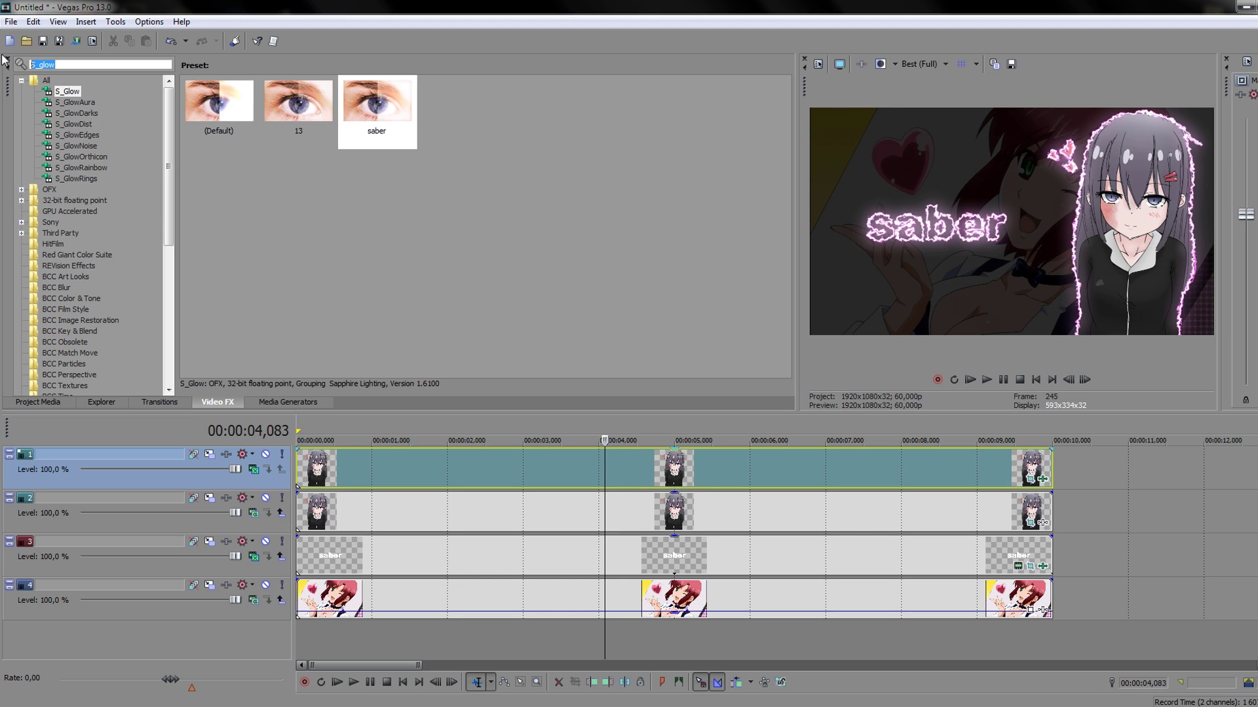
pyautogui.write('S_hue')
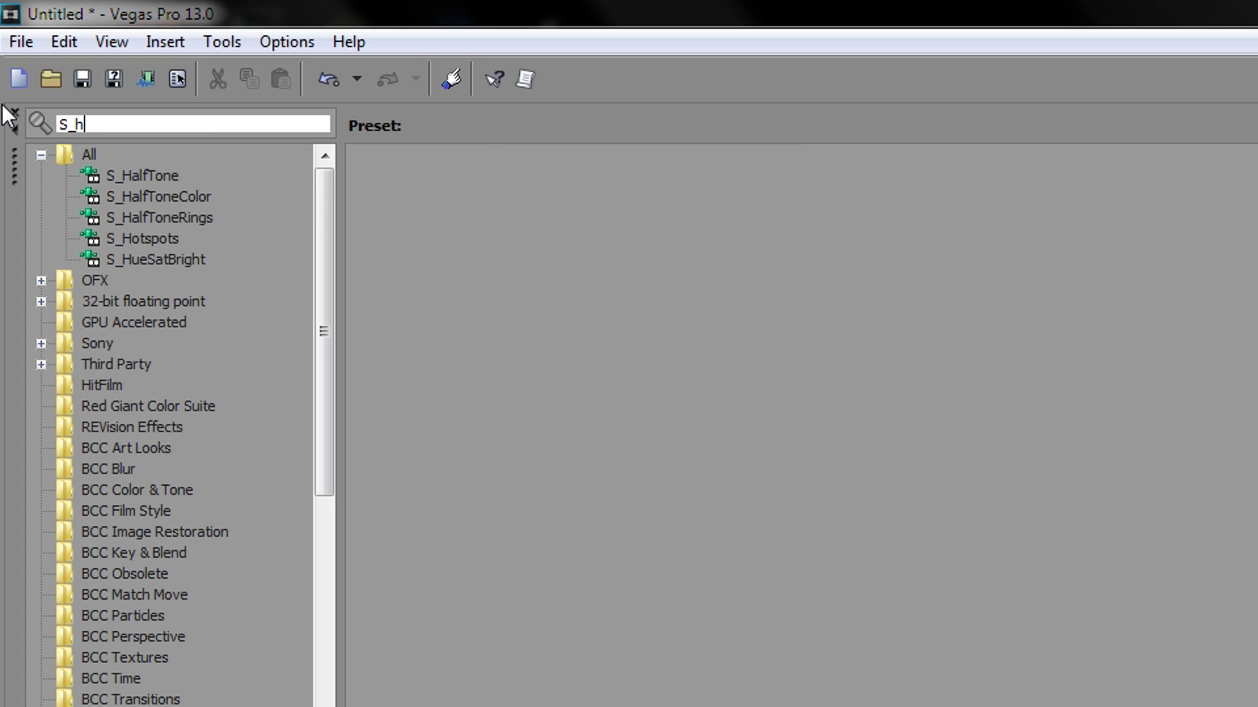
pyautogui.click(155, 176)
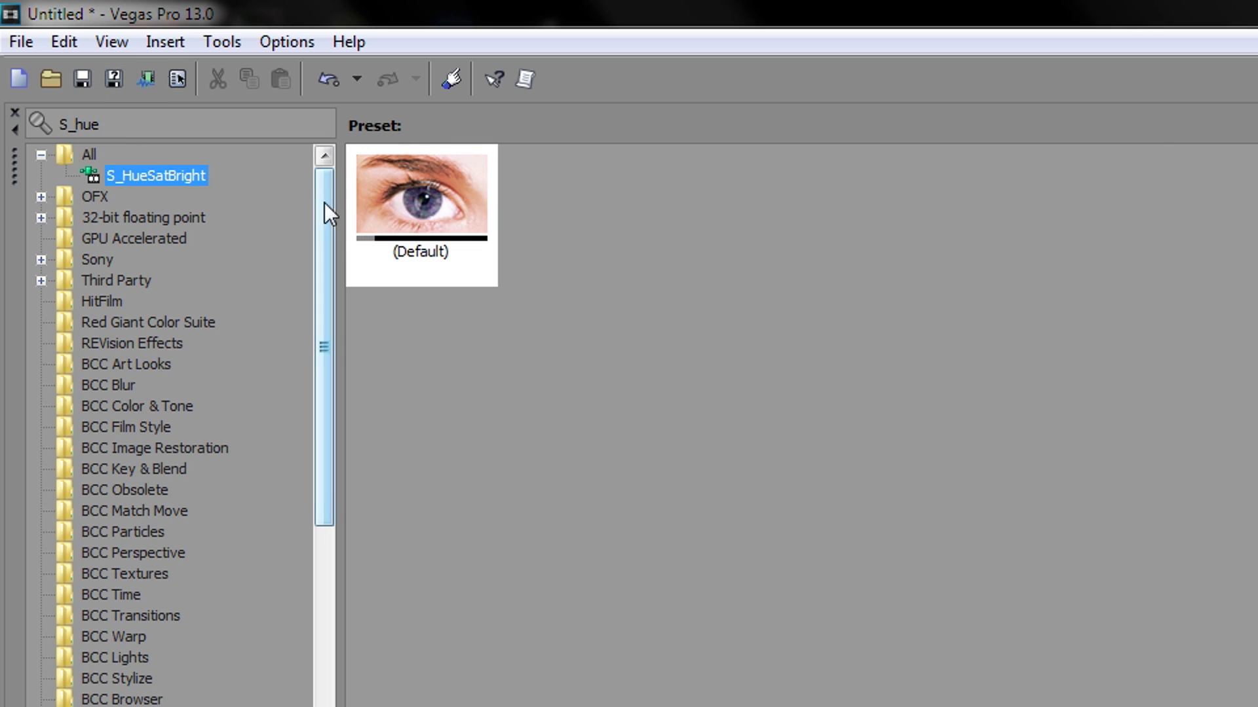
pyautogui.click(433, 232)
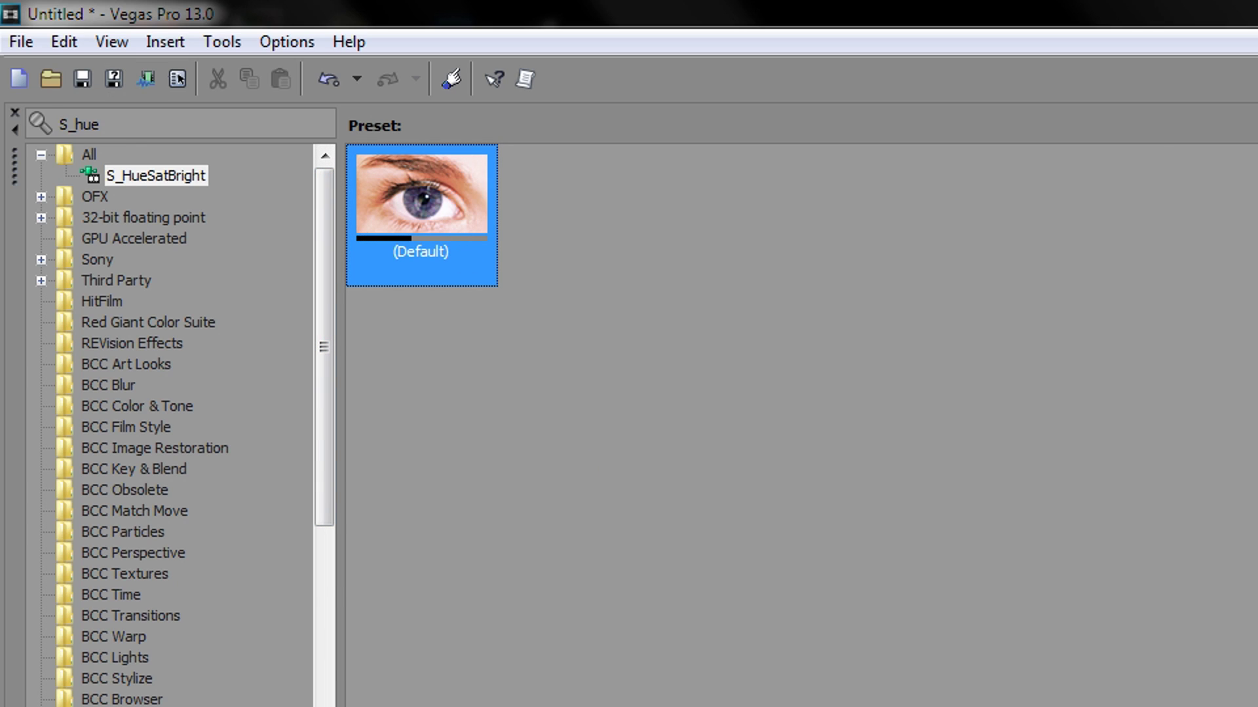
pyautogui.moveTo(433, 232); pyautogui.dragTo(897, 706)
pyautogui.moveTo(666, 302); pyautogui.dragTo(673, 313)
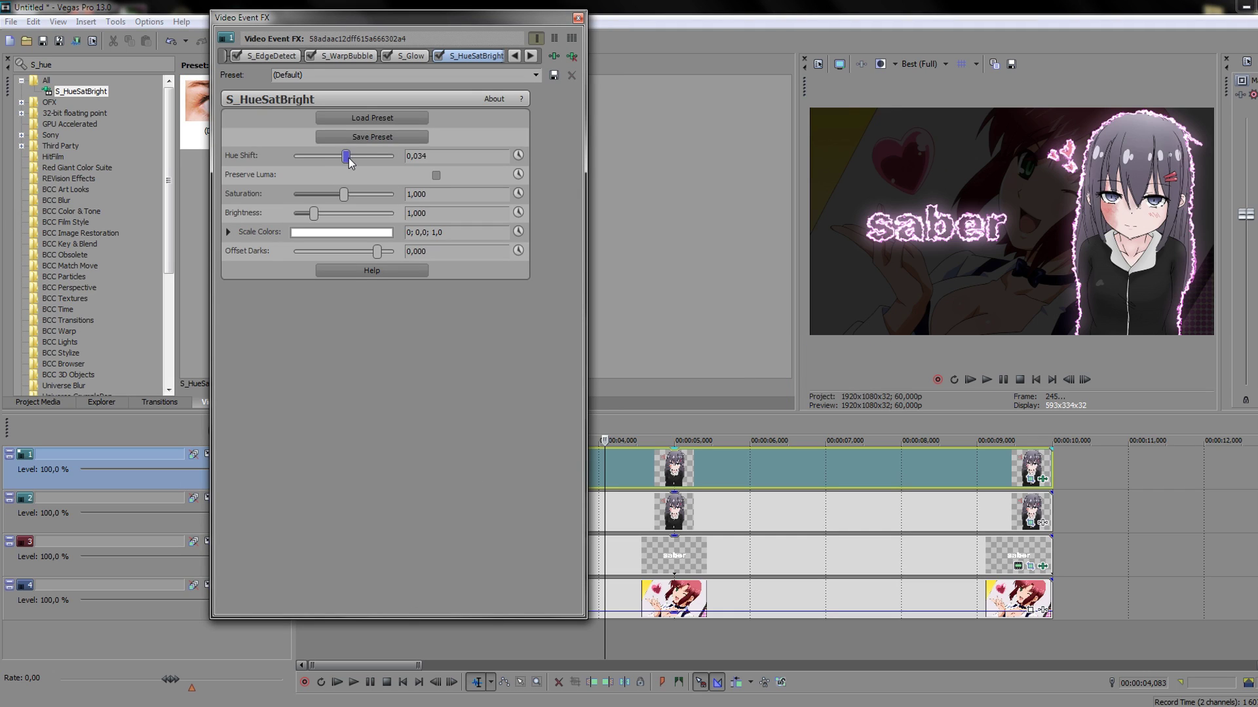
# Raise the Hue Shift of S_HueSatBright to turn the girl's pink outline bluish violet, and close the effect settings.
pyautogui.moveTo(349, 162); pyautogui.dragTo(348, 161)
pyautogui.moveTo(352, 160); pyautogui.dragTo(391, 160)
pyautogui.click(577, 18)
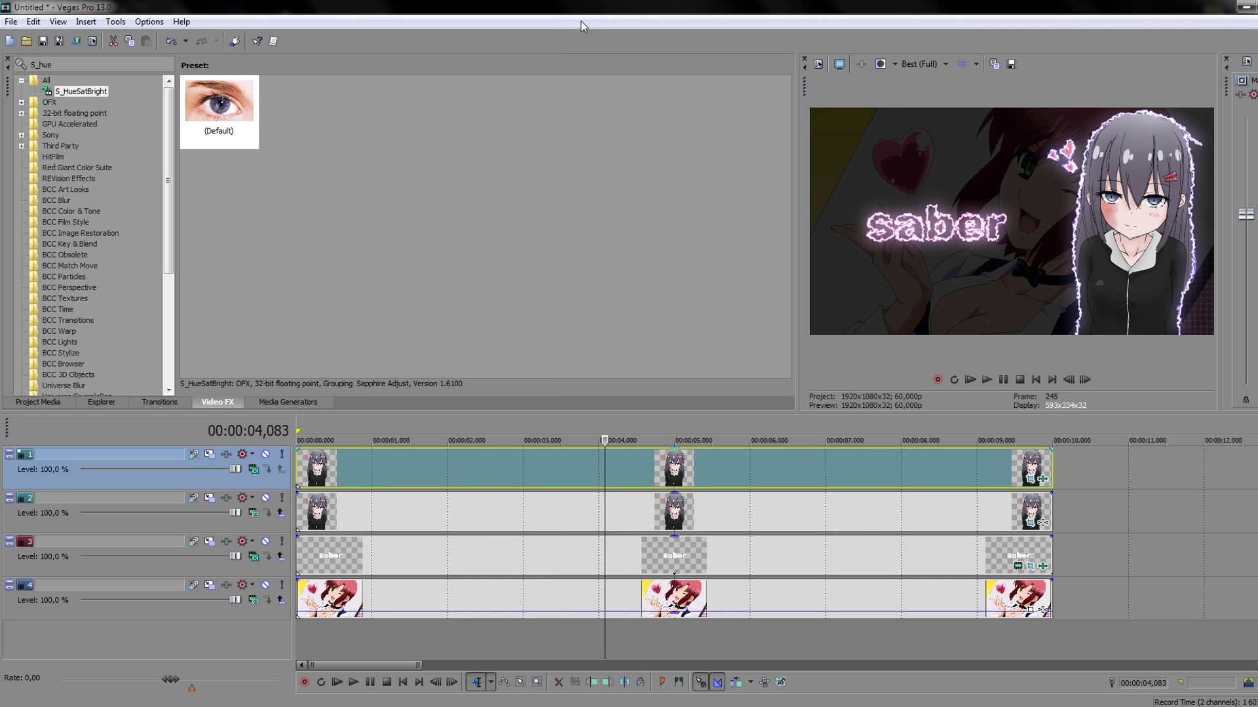
# Move the saber text track above the girl tracks and open the text clip's Pan/Crop settings.
pyautogui.click(516, 486)
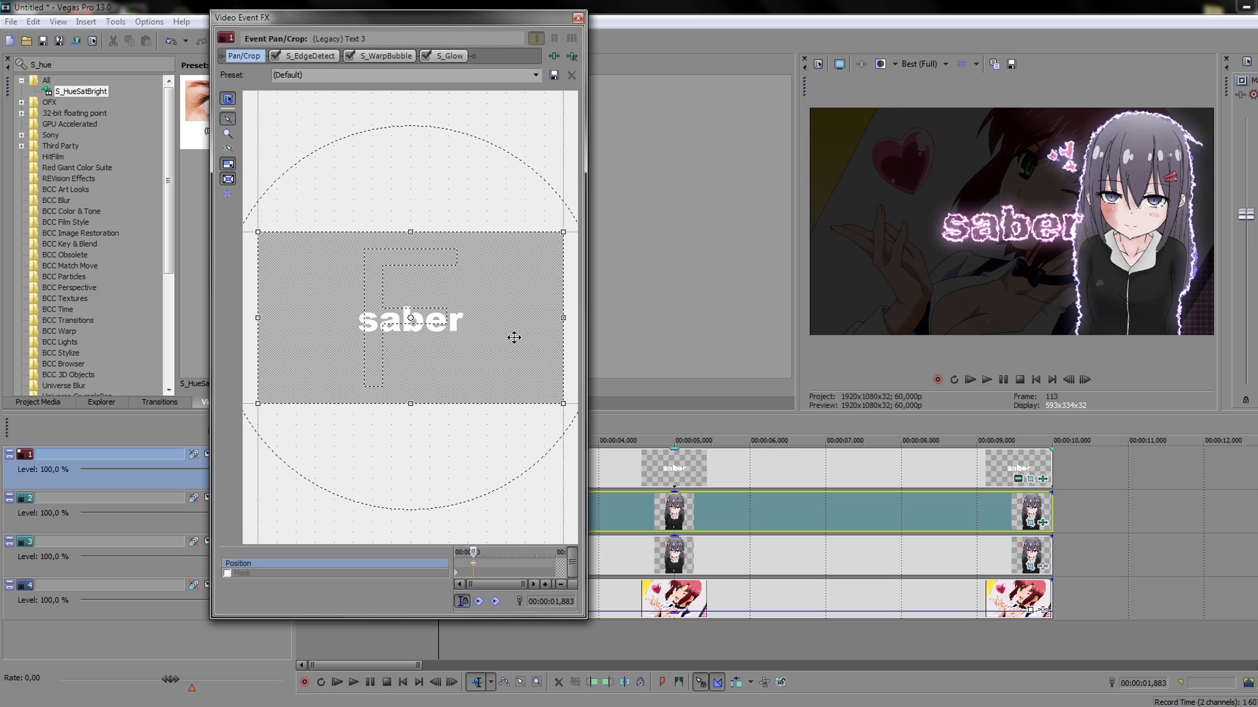